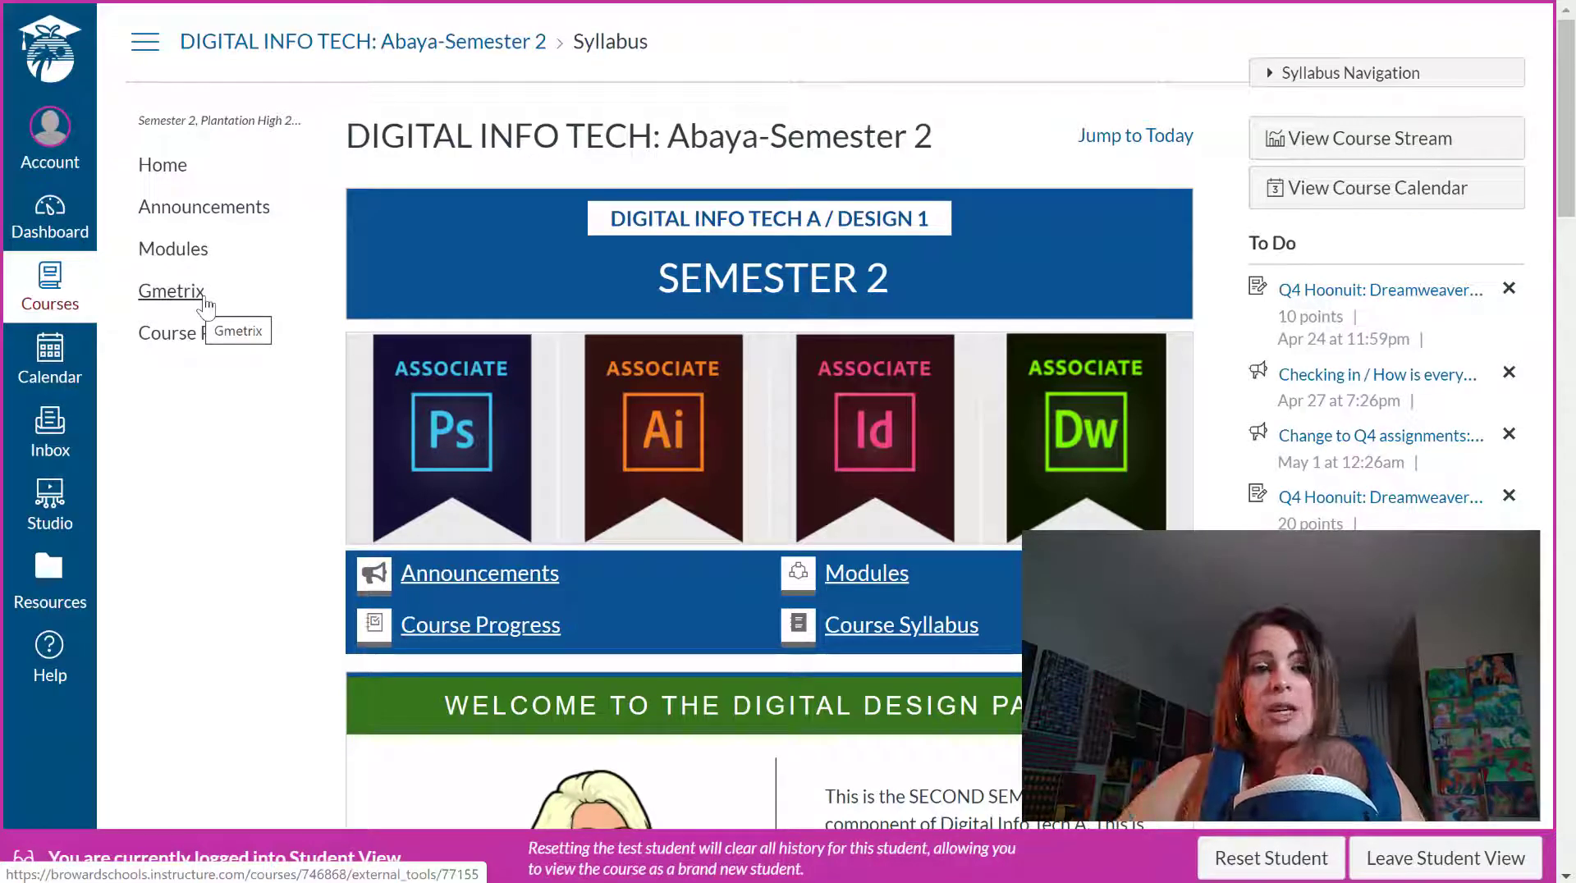
View the embedded Gmetrix login page in the course, then exit Student View.
{"action": "left_click", "coordinate": [198, 305]}
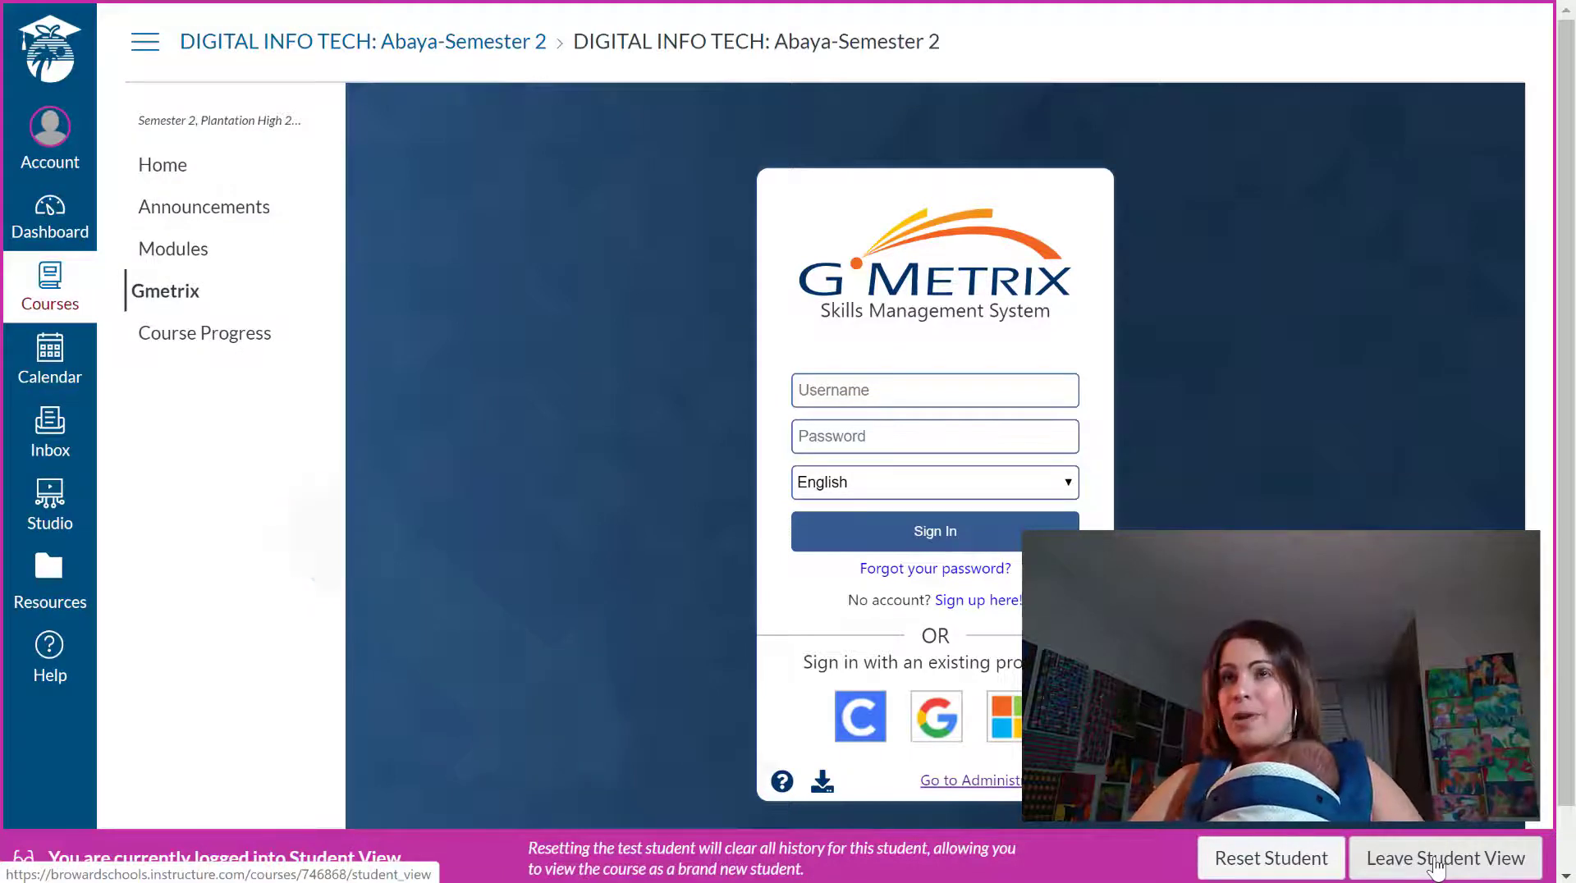
{"action": "left_click", "coordinate": [1437, 860]}
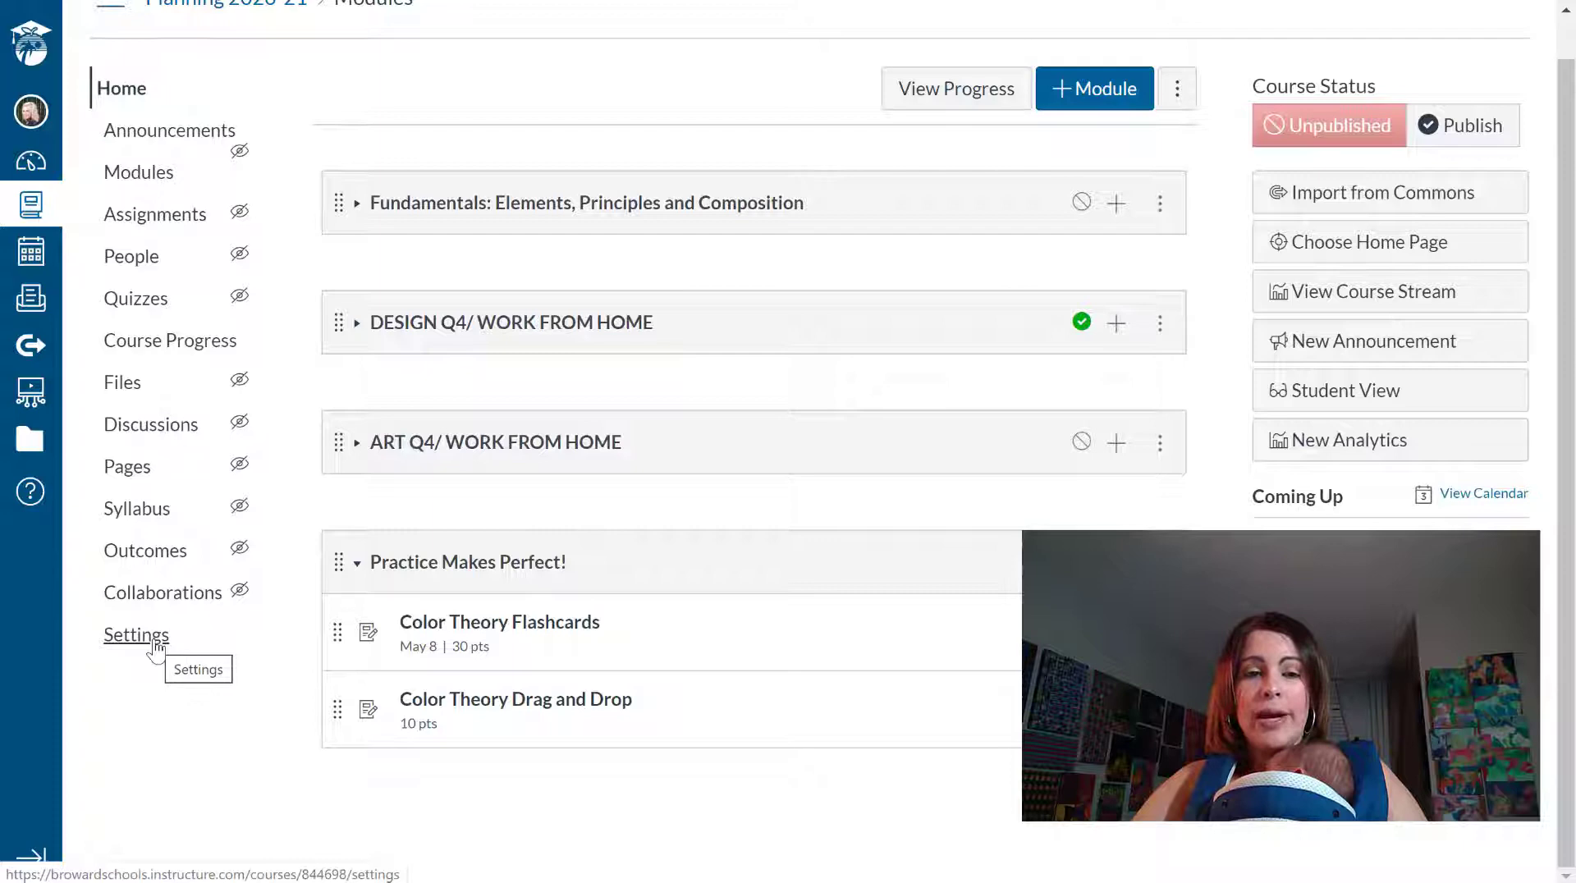
Go to the Planning 2020-21 course settings and show the External Apps catalogue.
{"action": "left_click", "coordinate": [156, 648]}
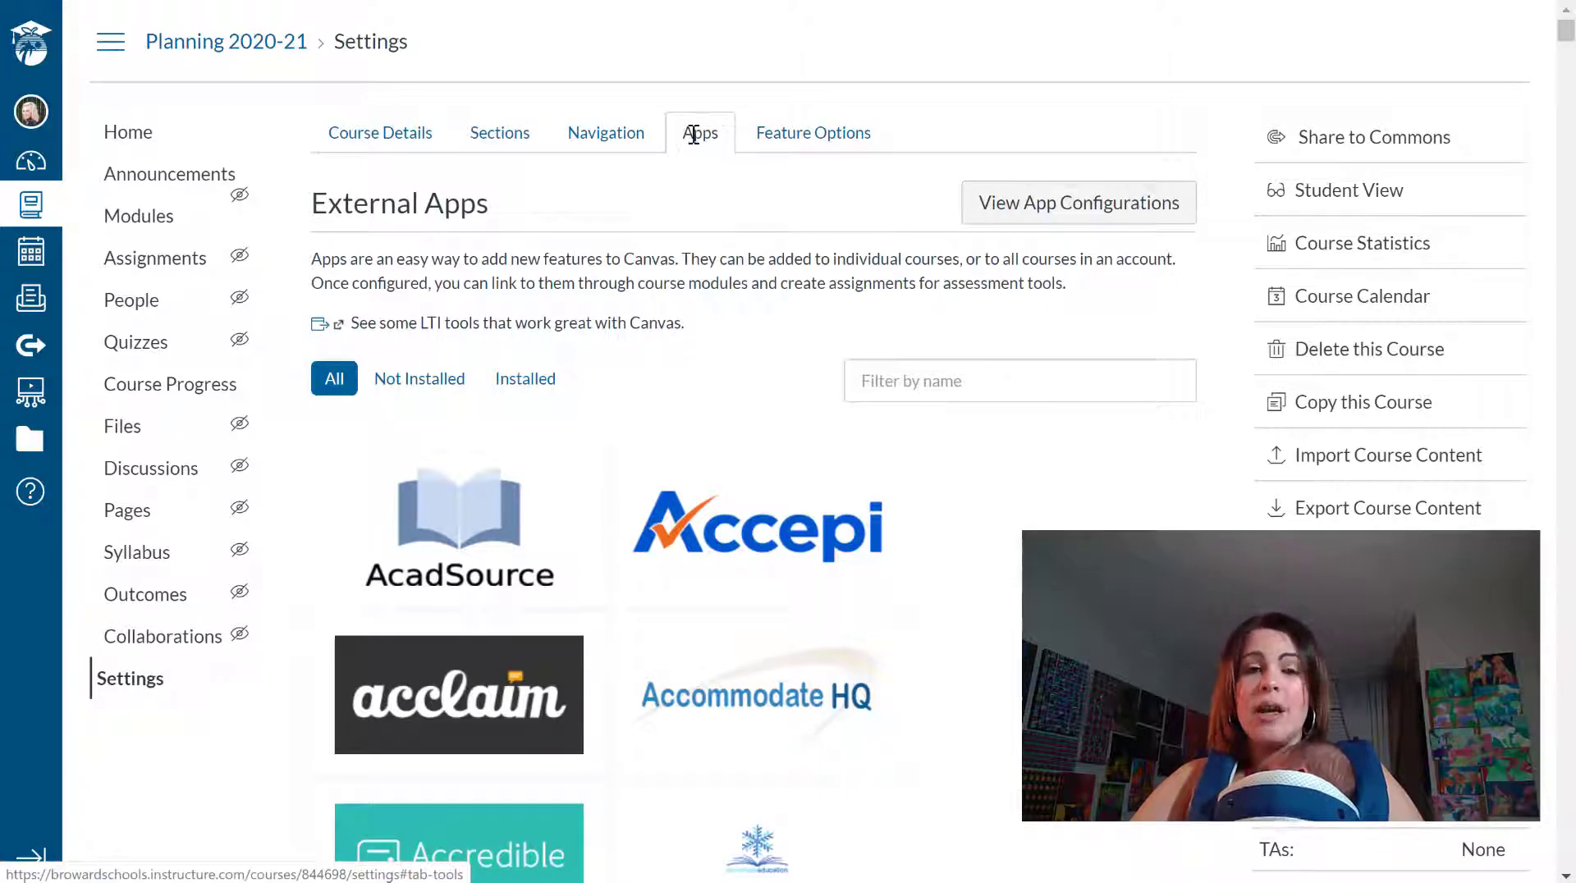
{"action": "left_click", "coordinate": [386, 133]}
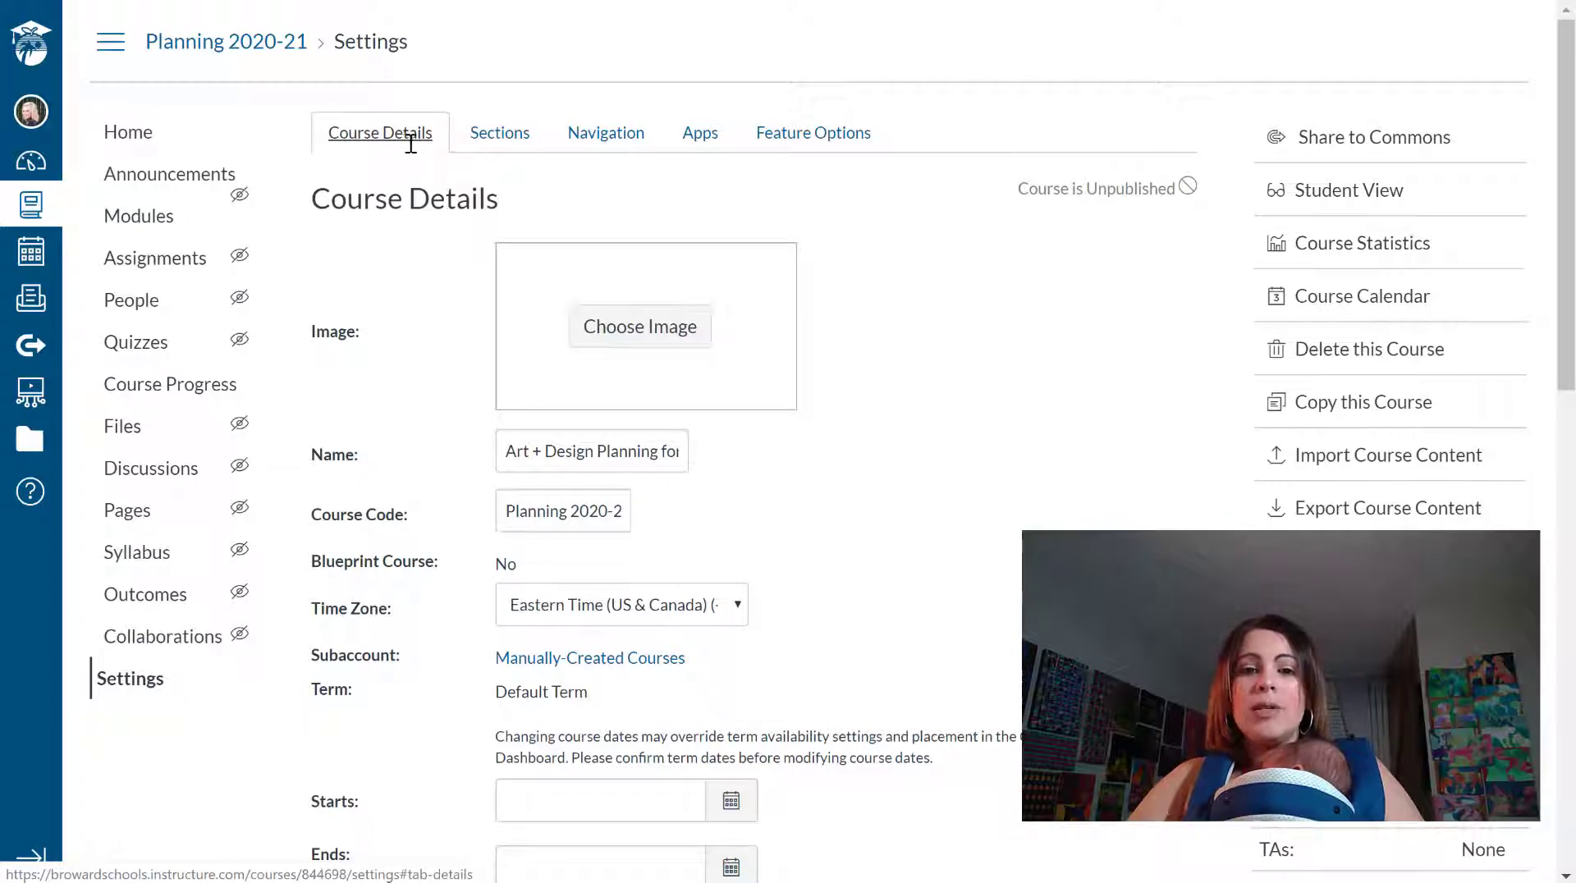
{"action": "left_click", "coordinate": [721, 142]}
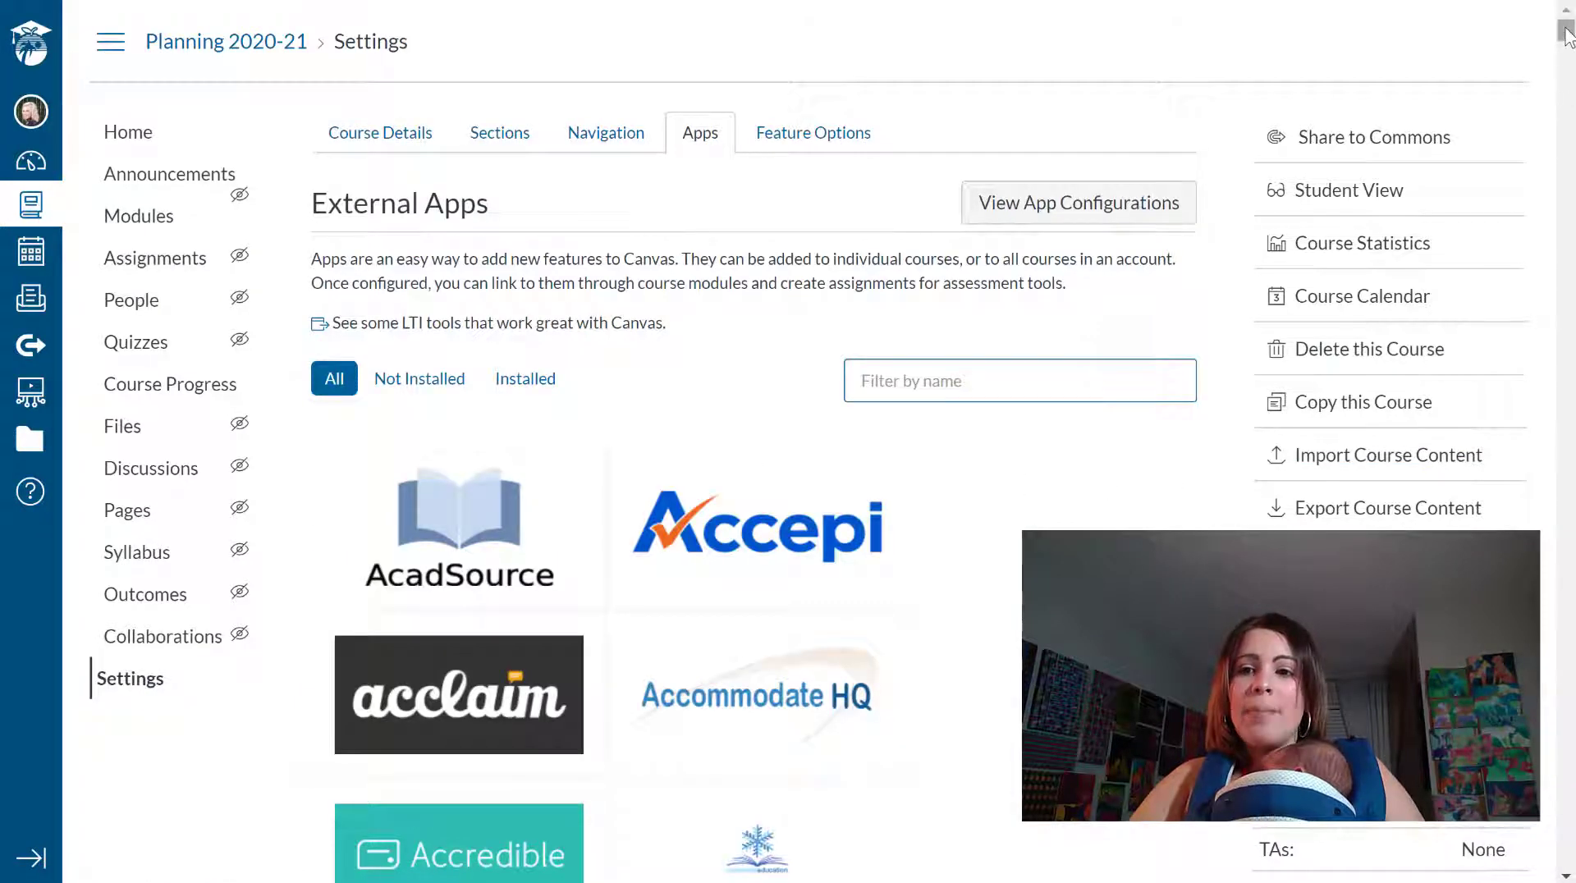
Filter the apps by 'redire' and open the Redirect Tool details page.
{"action": "mouse_move", "coordinate": [1565, 31]}
{"action": "left_mouse_down"}
{"action": "mouse_move", "coordinate": [1570, 165]}
{"action": "mouse_move", "coordinate": [1567, 31]}
{"action": "left_mouse_up"}
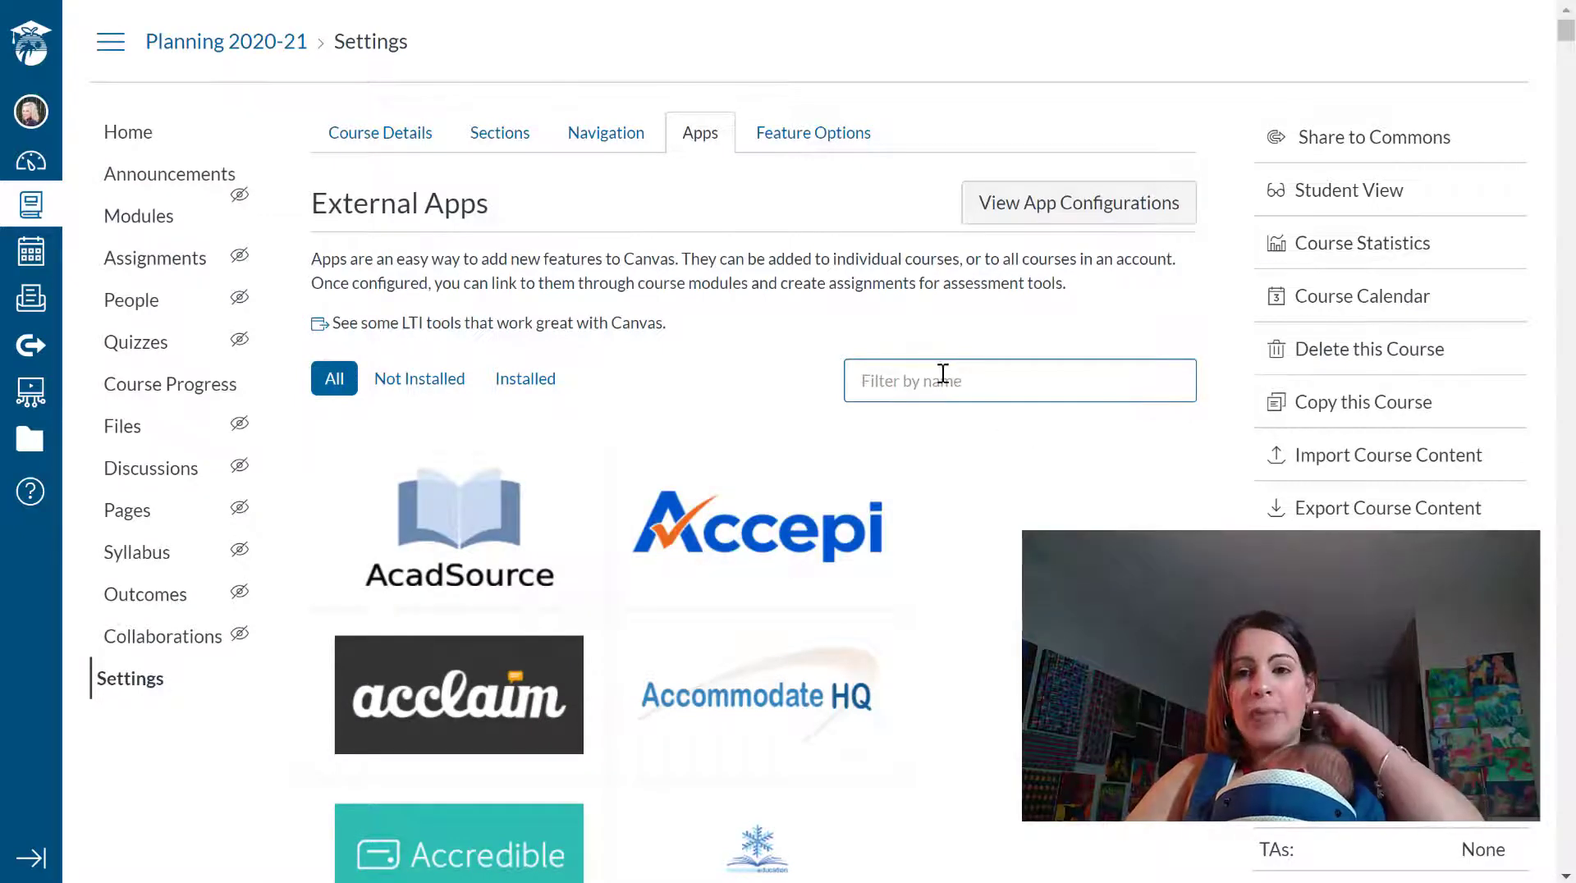
{"action": "type", "text": "re"}
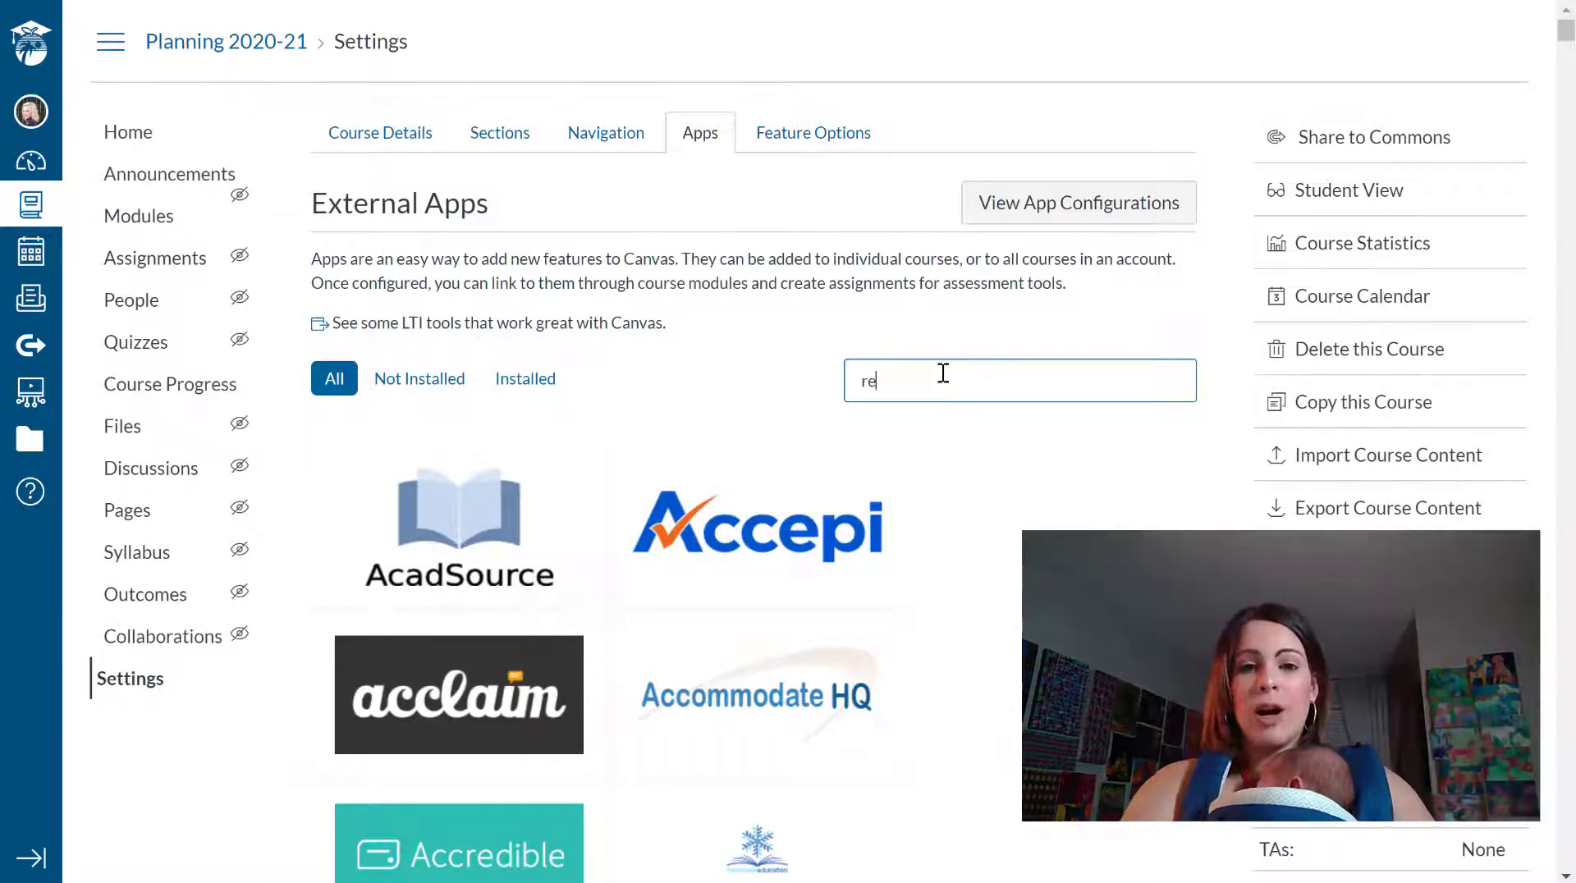
{"action": "type", "text": "dire"}
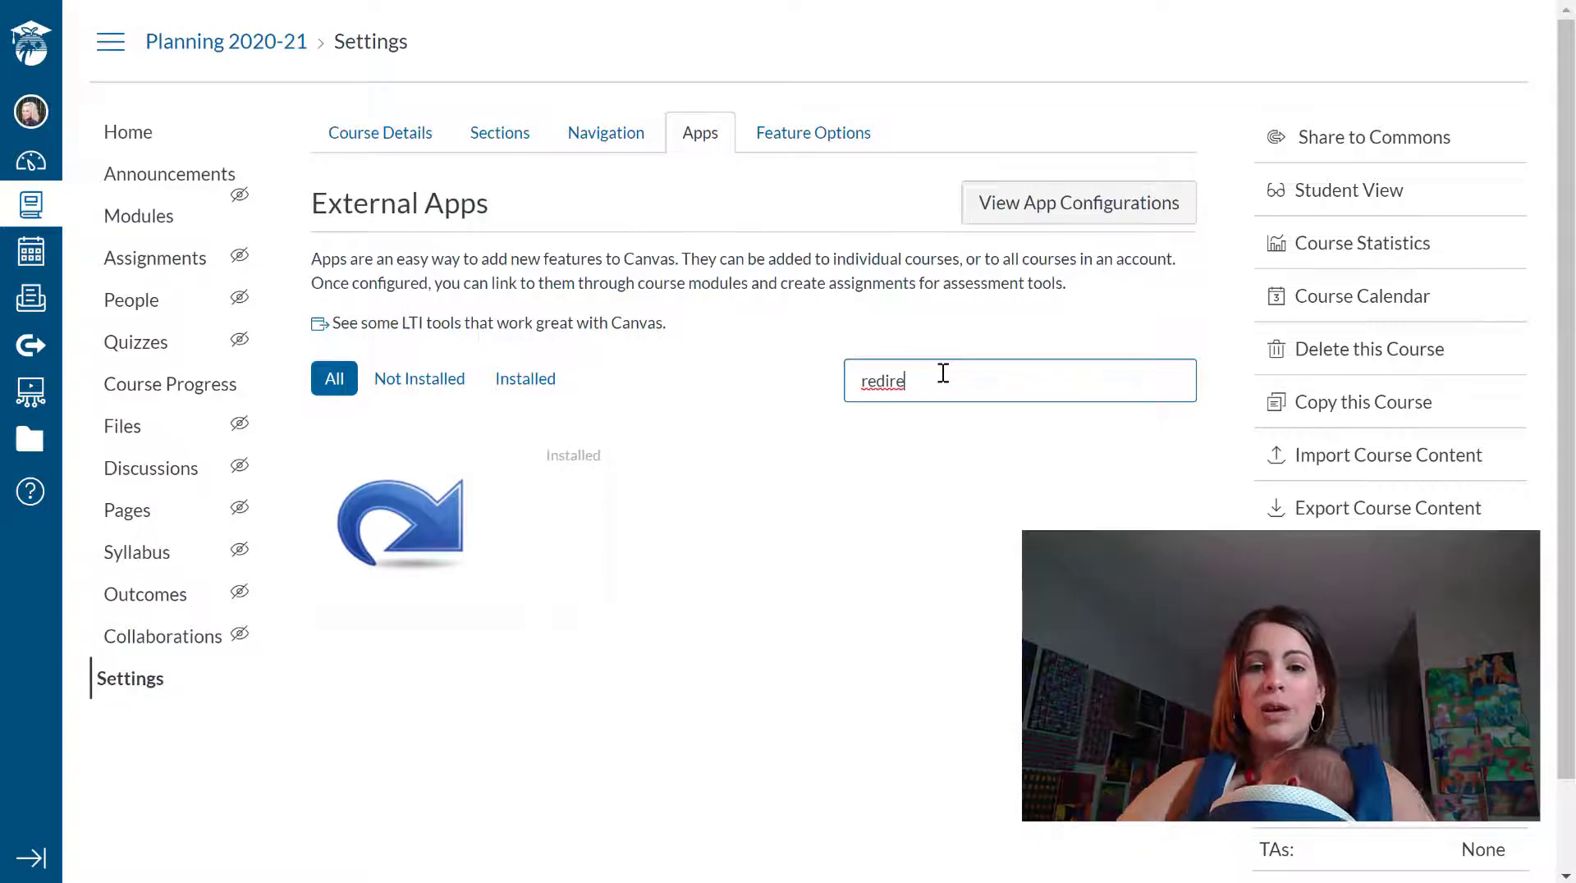
{"action": "mouse_move", "coordinate": [427, 545]}
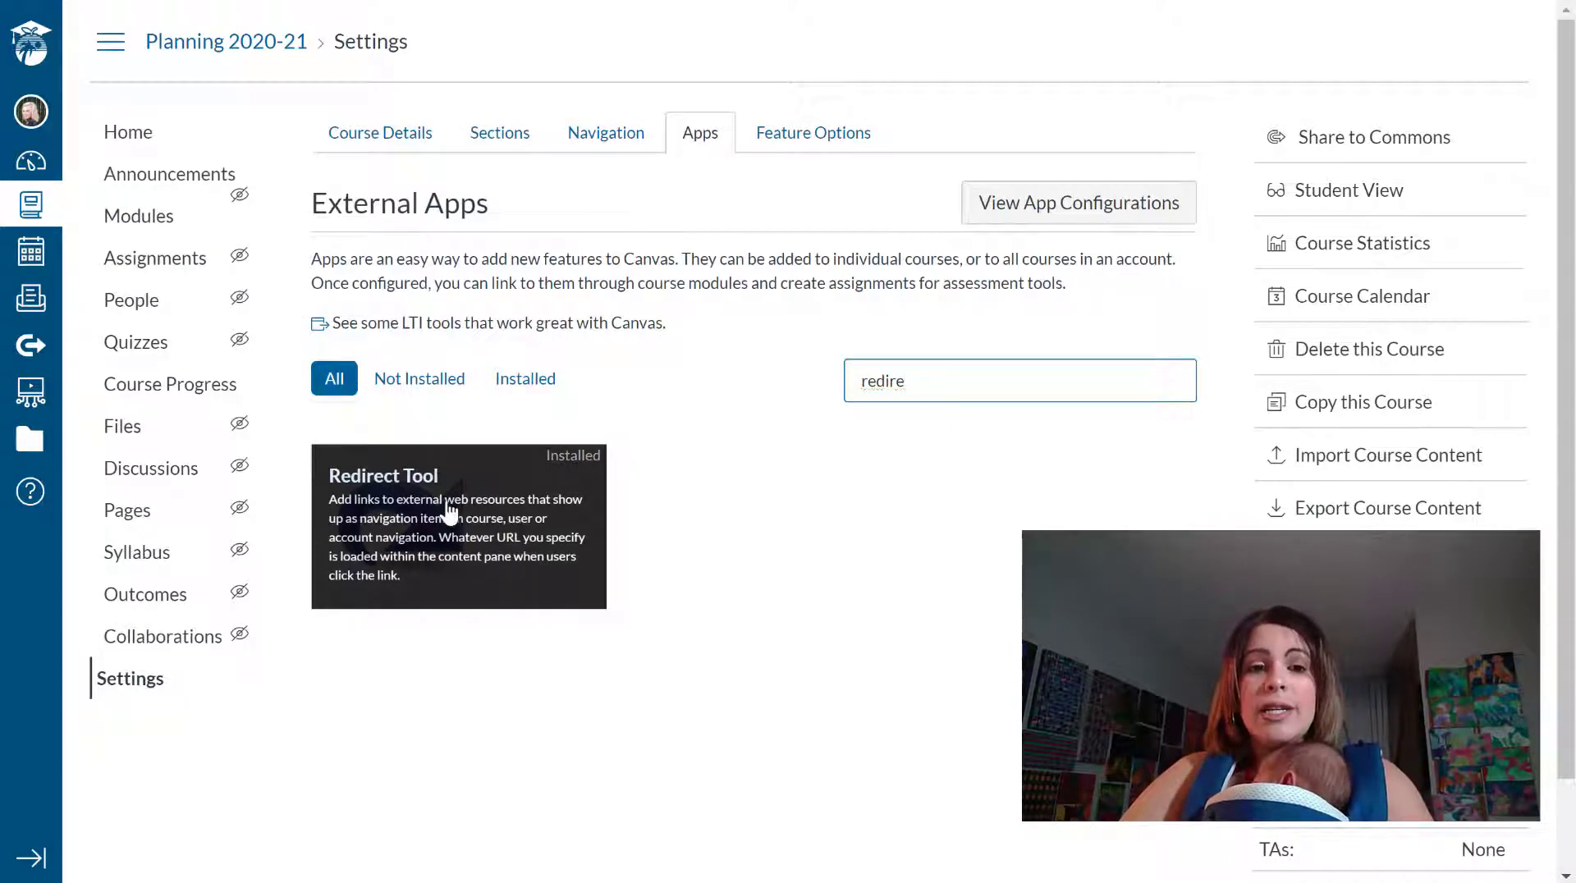
{"action": "left_click", "coordinate": [449, 513]}
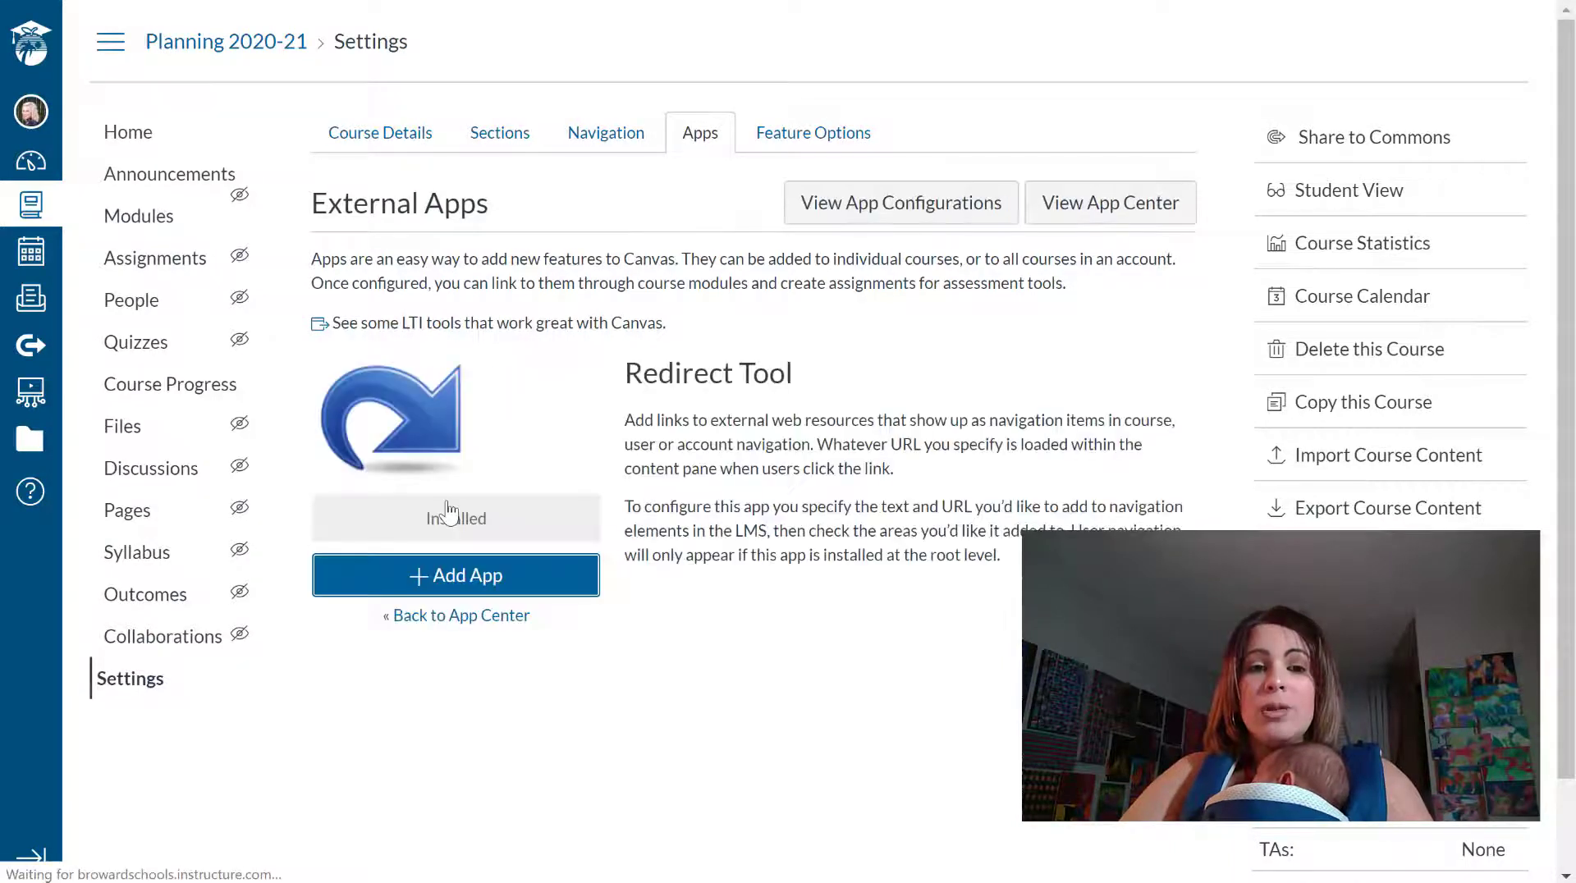
Start adding a Redirect Tool app and name it 'Gmetrix'.
{"action": "left_click", "coordinate": [536, 590]}
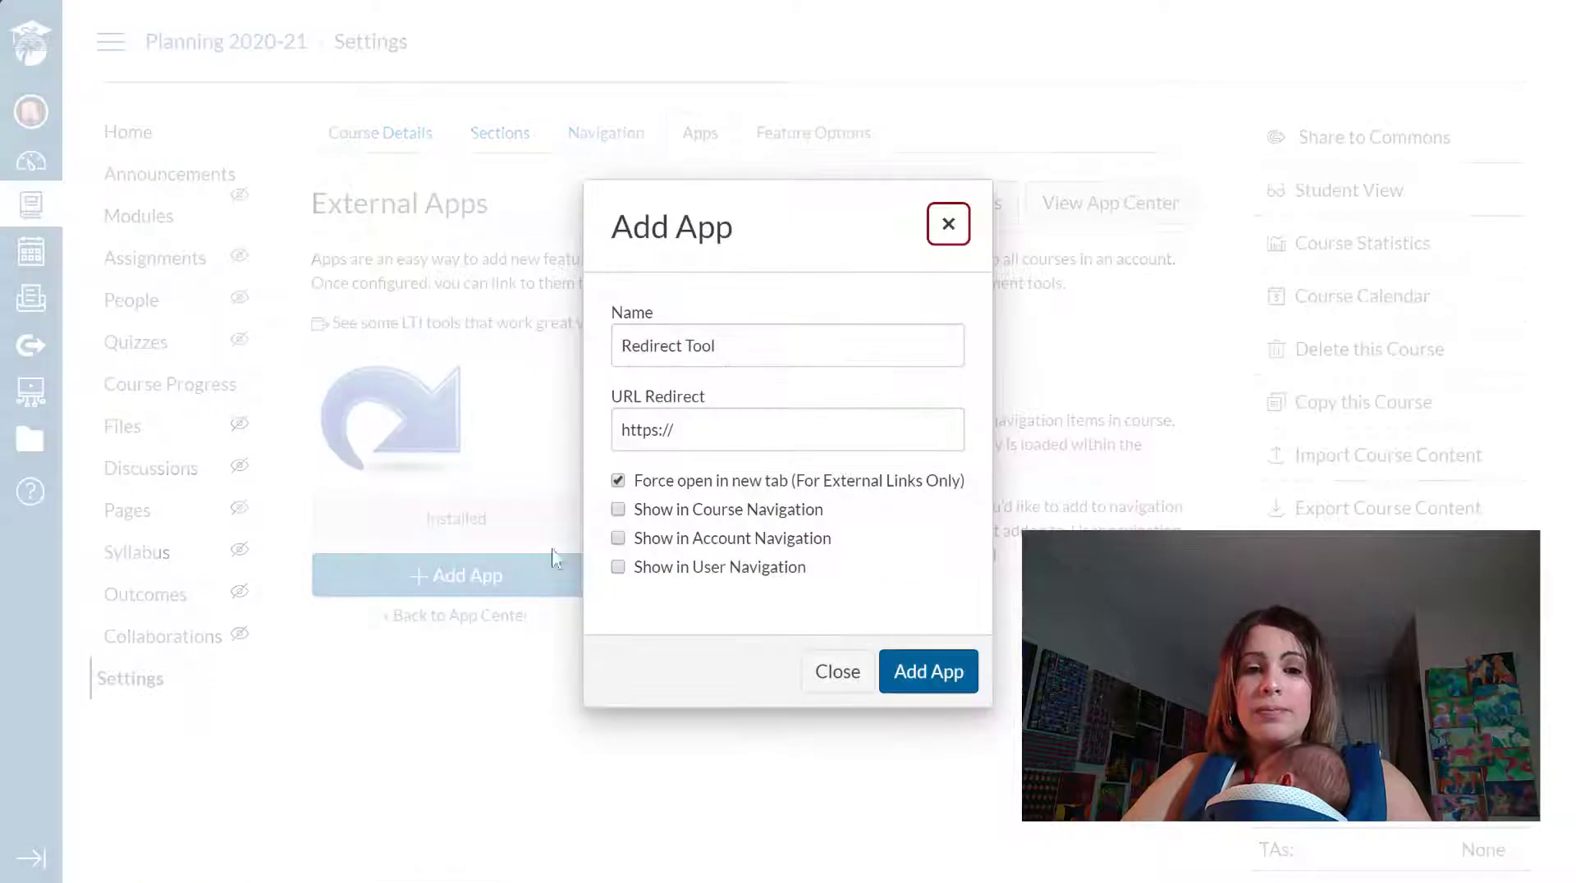
{"action": "left_click_drag", "start_coordinate": [748, 345], "coordinate": [611, 345]}
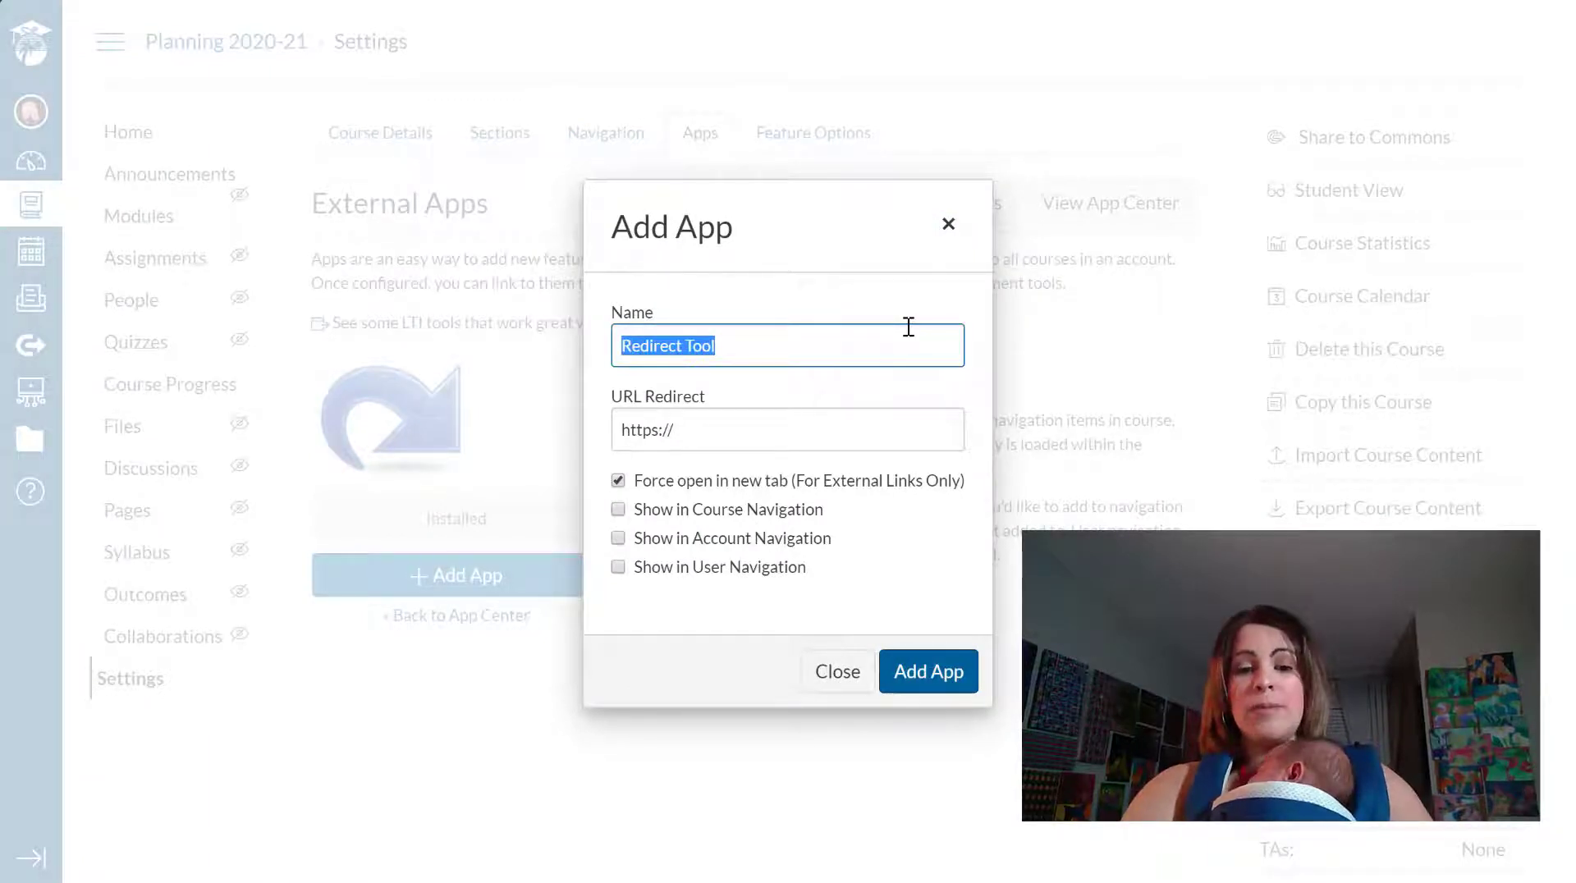
{"action": "type", "text": "Gm"}
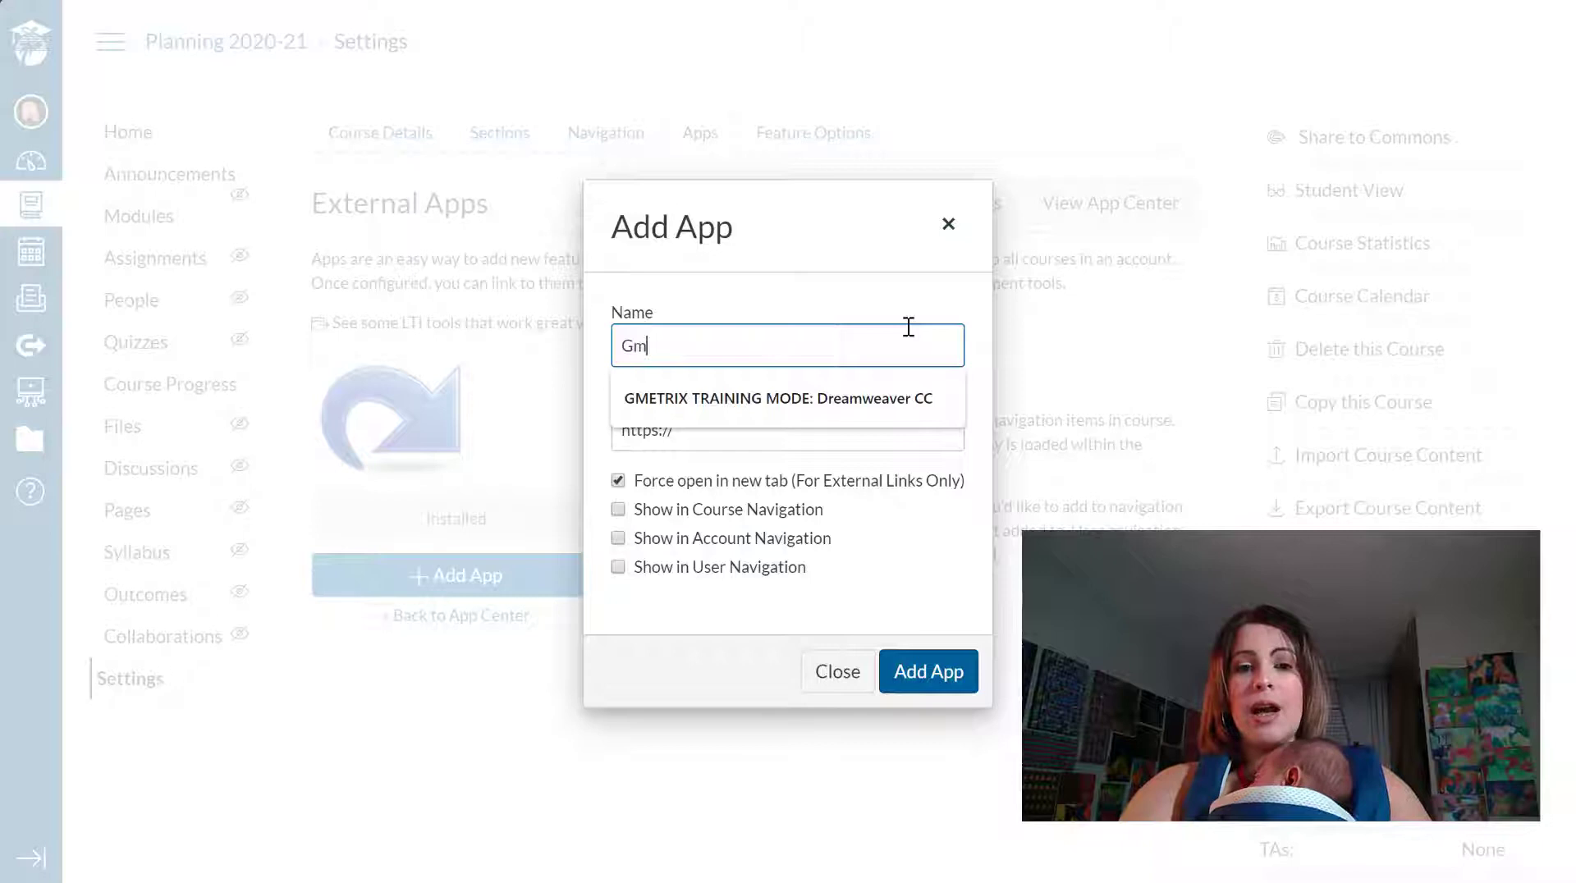
{"action": "type", "text": "etrix"}
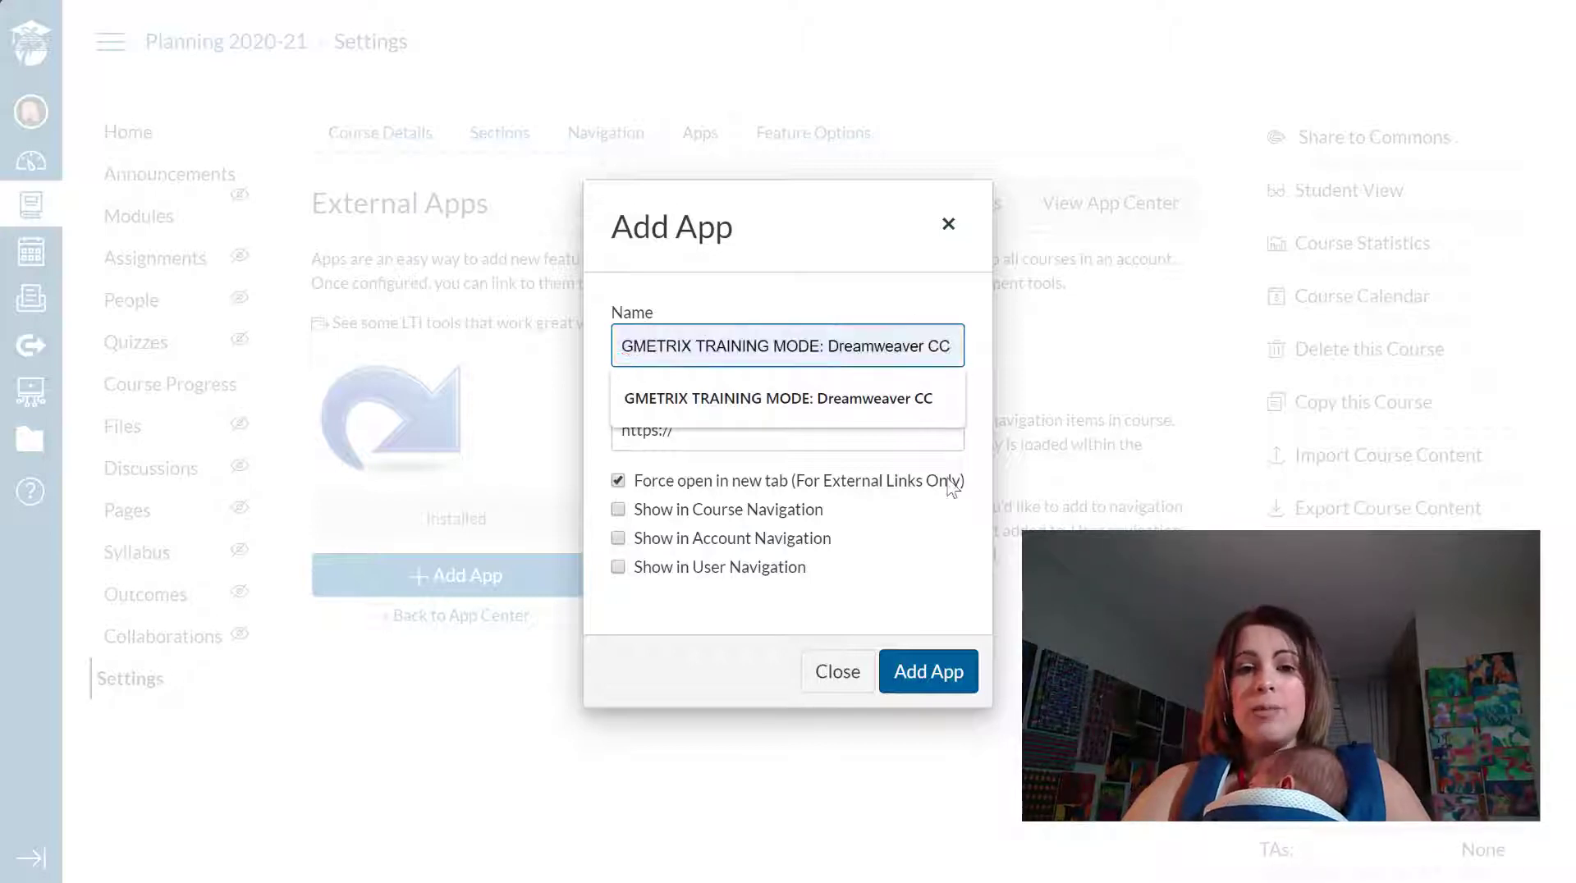
{"action": "left_click", "coordinate": [1006, 642]}
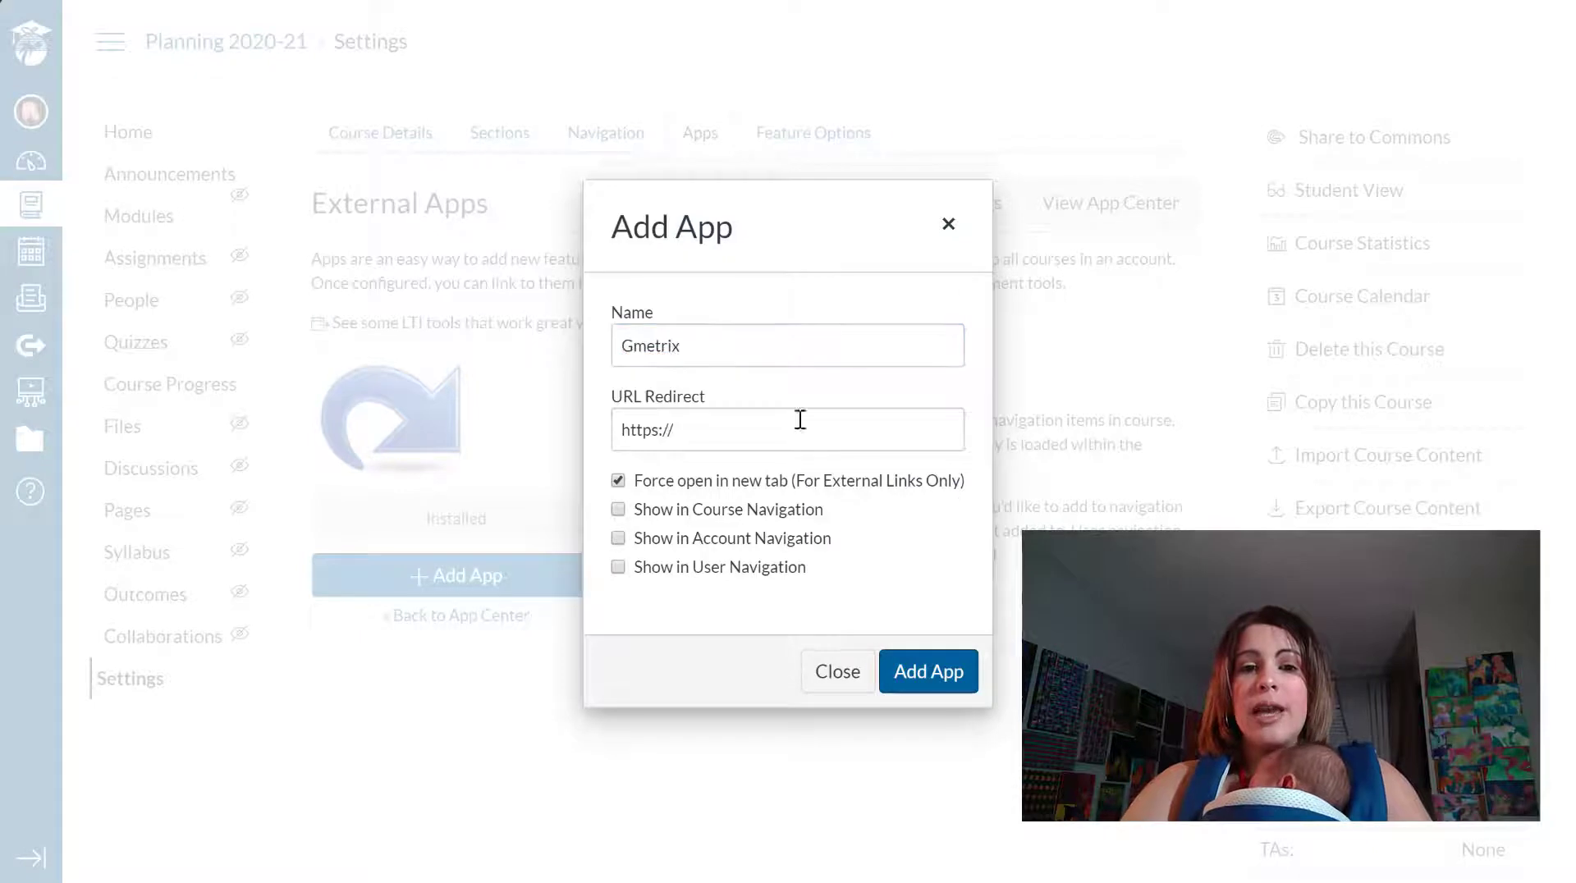
Paste the Gmetrix login URL, enable Show in Course Navigation, and add the app.
{"action": "left_click", "coordinate": [801, 436]}
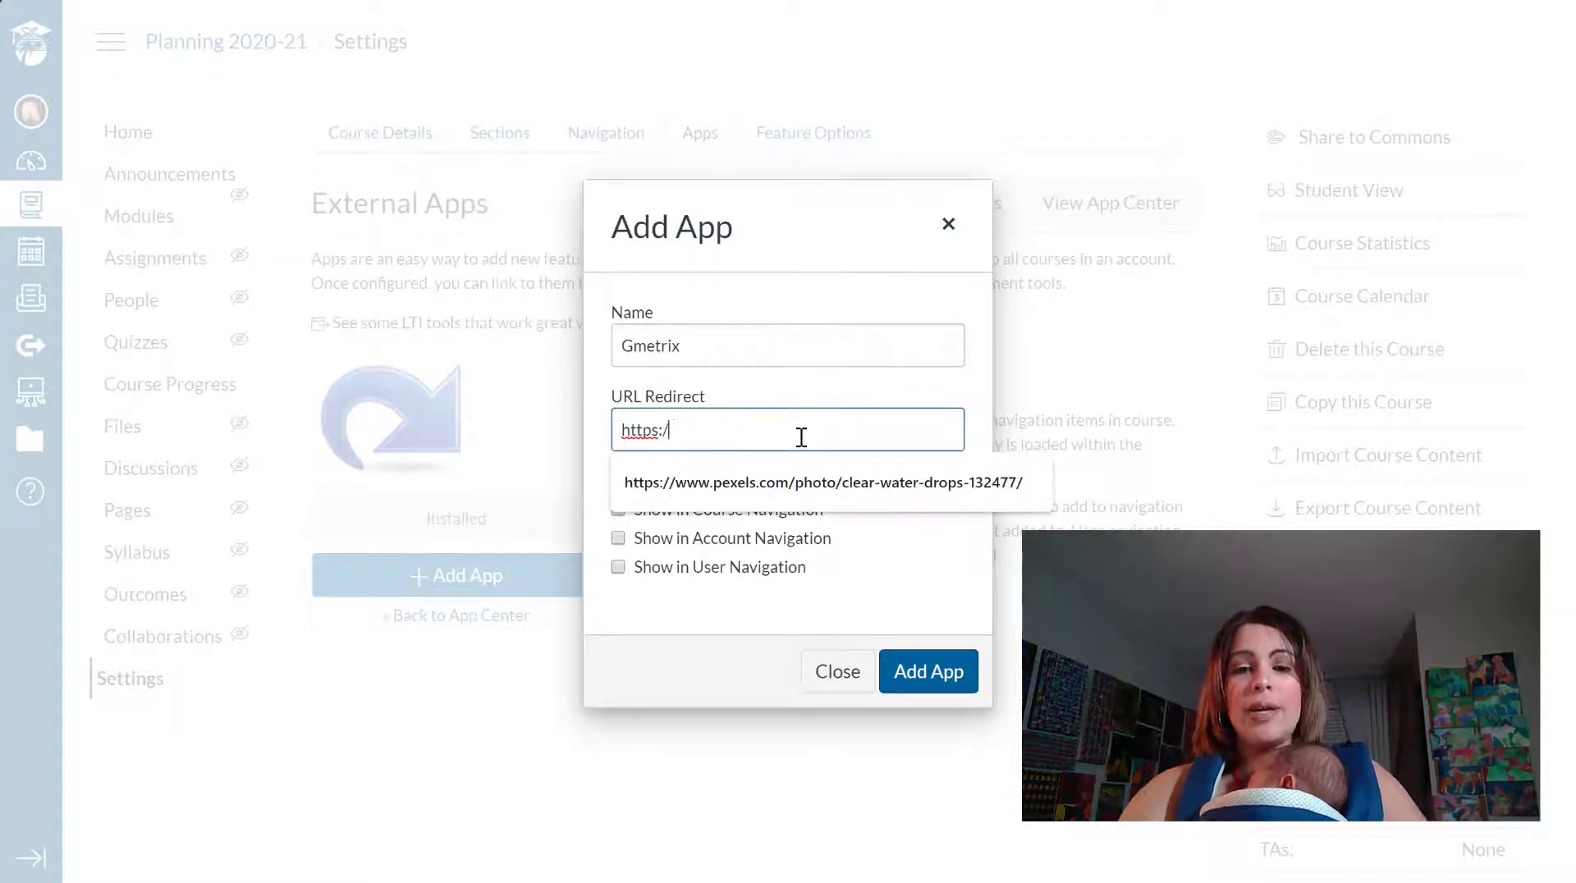
{"action": "key", "text": "BackSpace"}
{"action": "key", "text": "BackSpace"}
{"action": "key", "text": "BackSpace"}
{"action": "key", "text": "BackSpace"}
{"action": "key", "text": "BackSpace"}
{"action": "key", "text": "BackSpace"}
{"action": "key", "text": "BackSpace"}
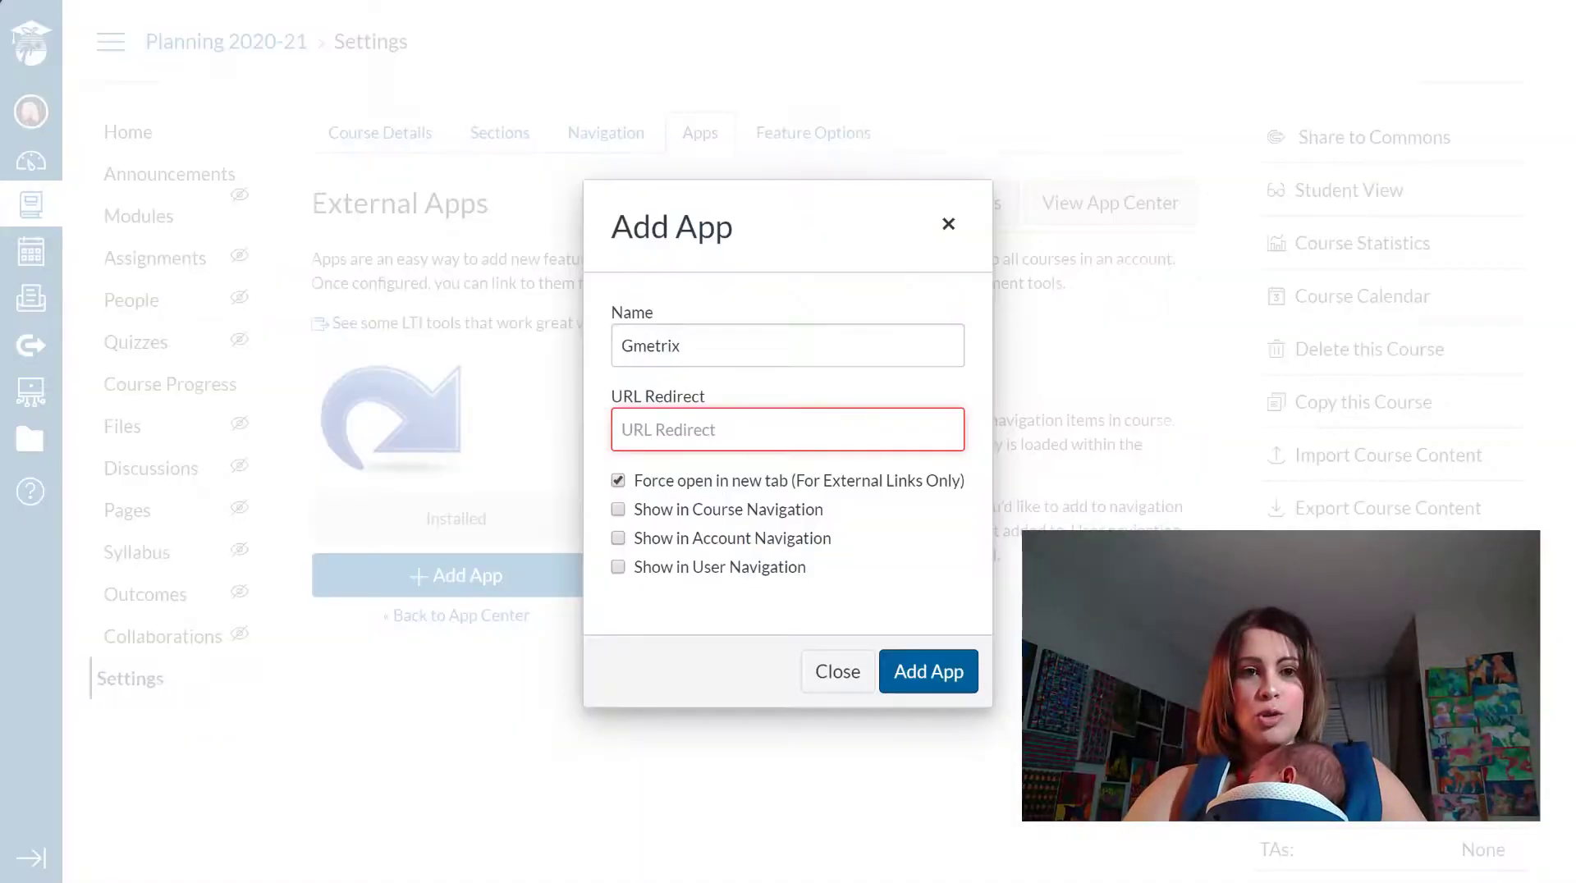
{"action": "type", "text": "https://www.gmetrix.net/Login.aspx?ReturnUrl=%2F"}
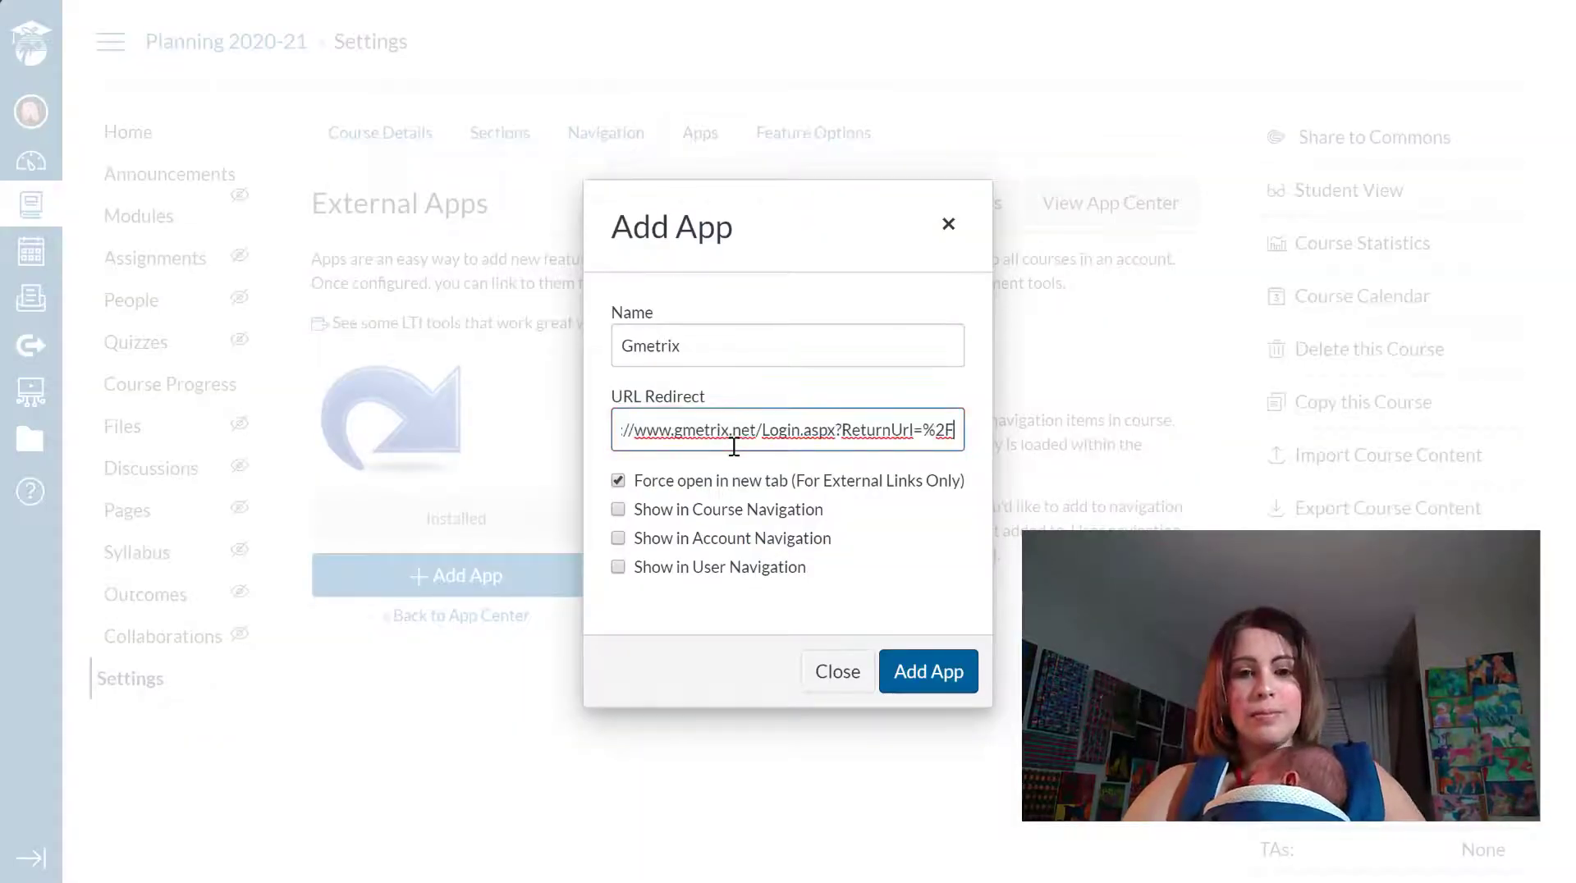
{"action": "left_click", "coordinate": [621, 511]}
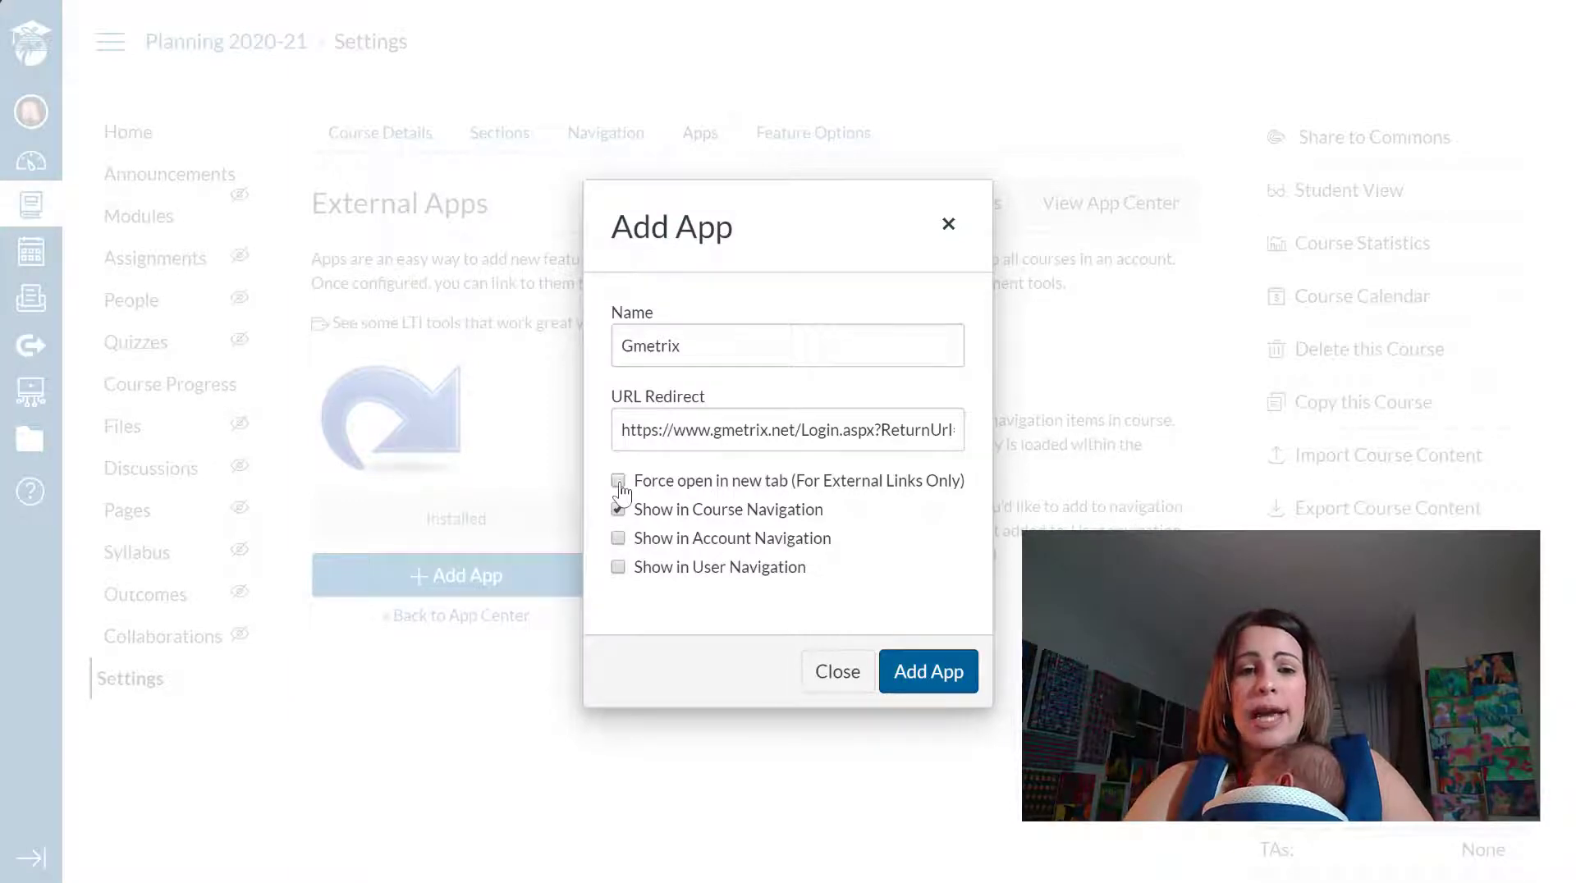
{"action": "left_click", "coordinate": [925, 678]}
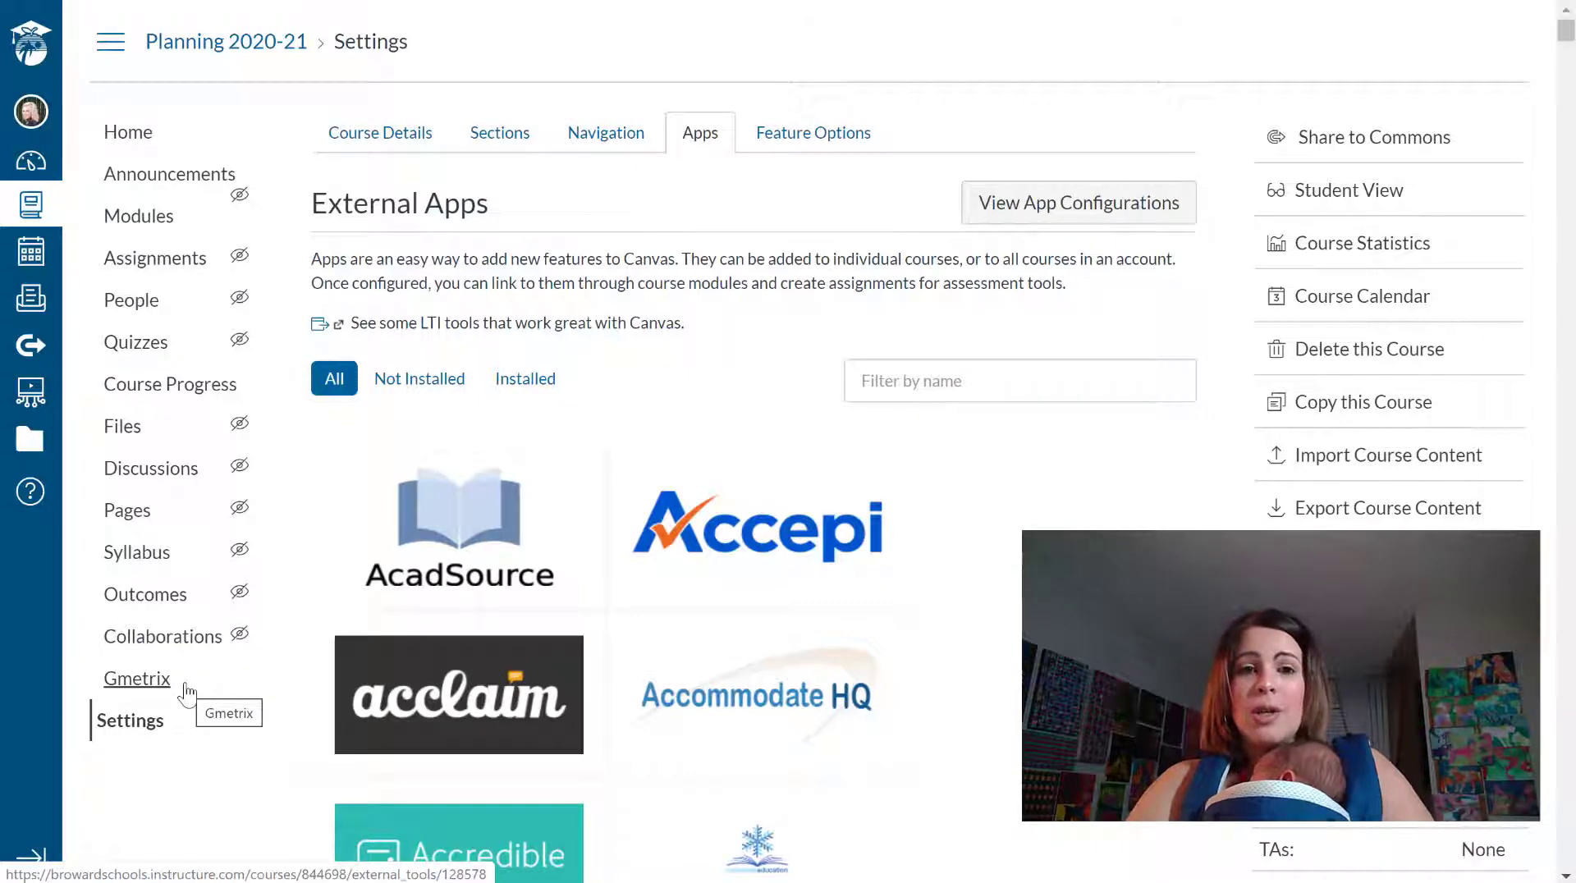
Confirm Gmetrix is listed in the course menu and return to course Settings.
{"action": "left_click", "coordinate": [151, 731]}
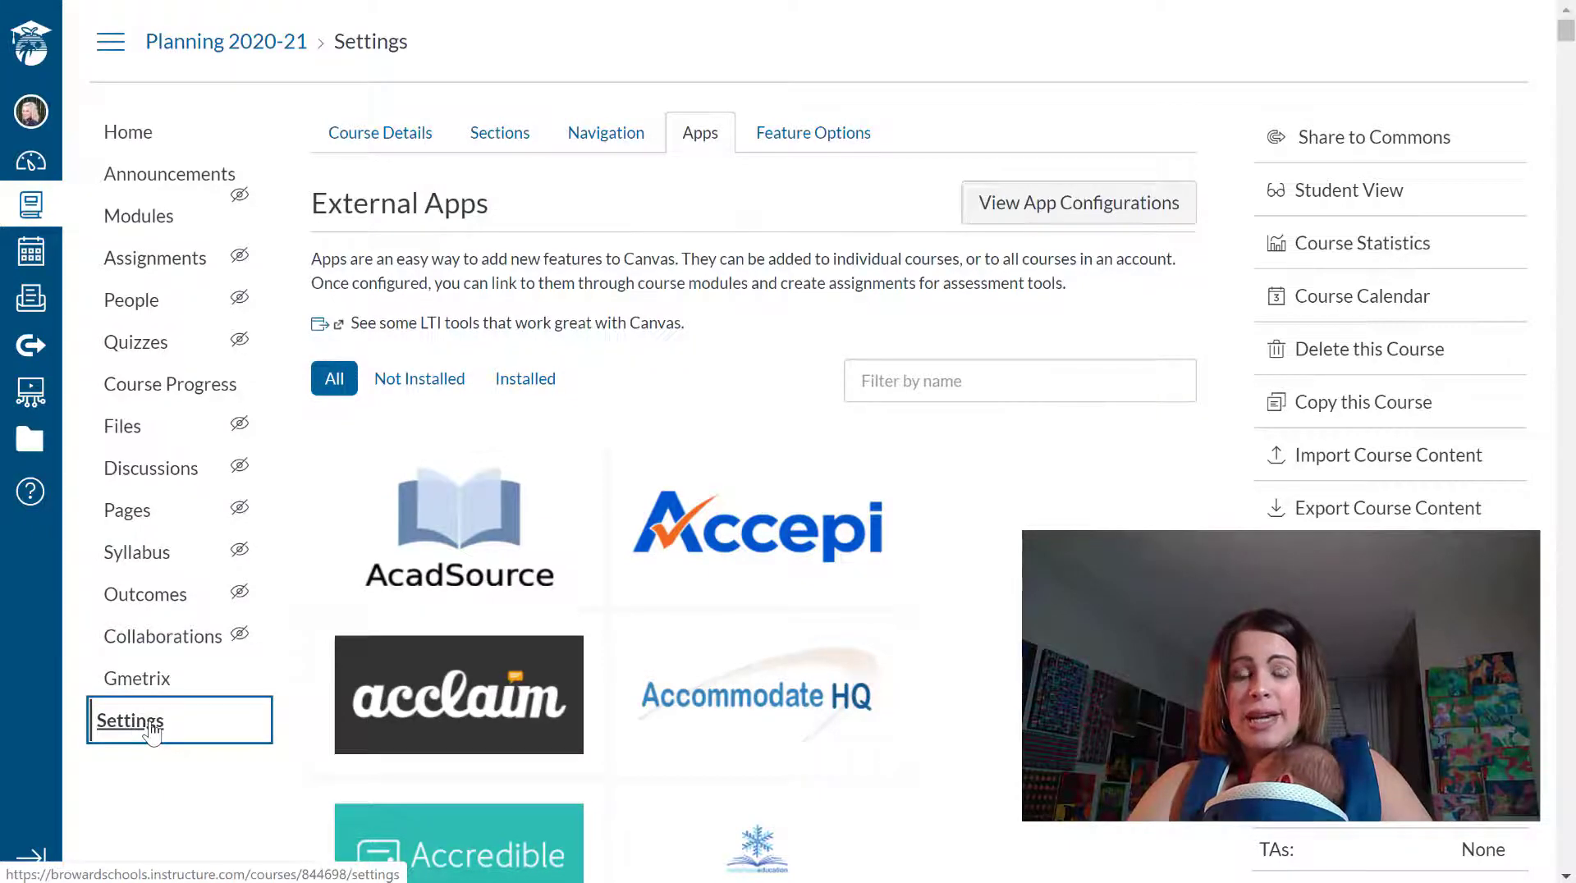
Move Gmetrix between Announcements and Modules in the Navigation tab and save the order.
{"action": "left_click", "coordinate": [601, 148]}
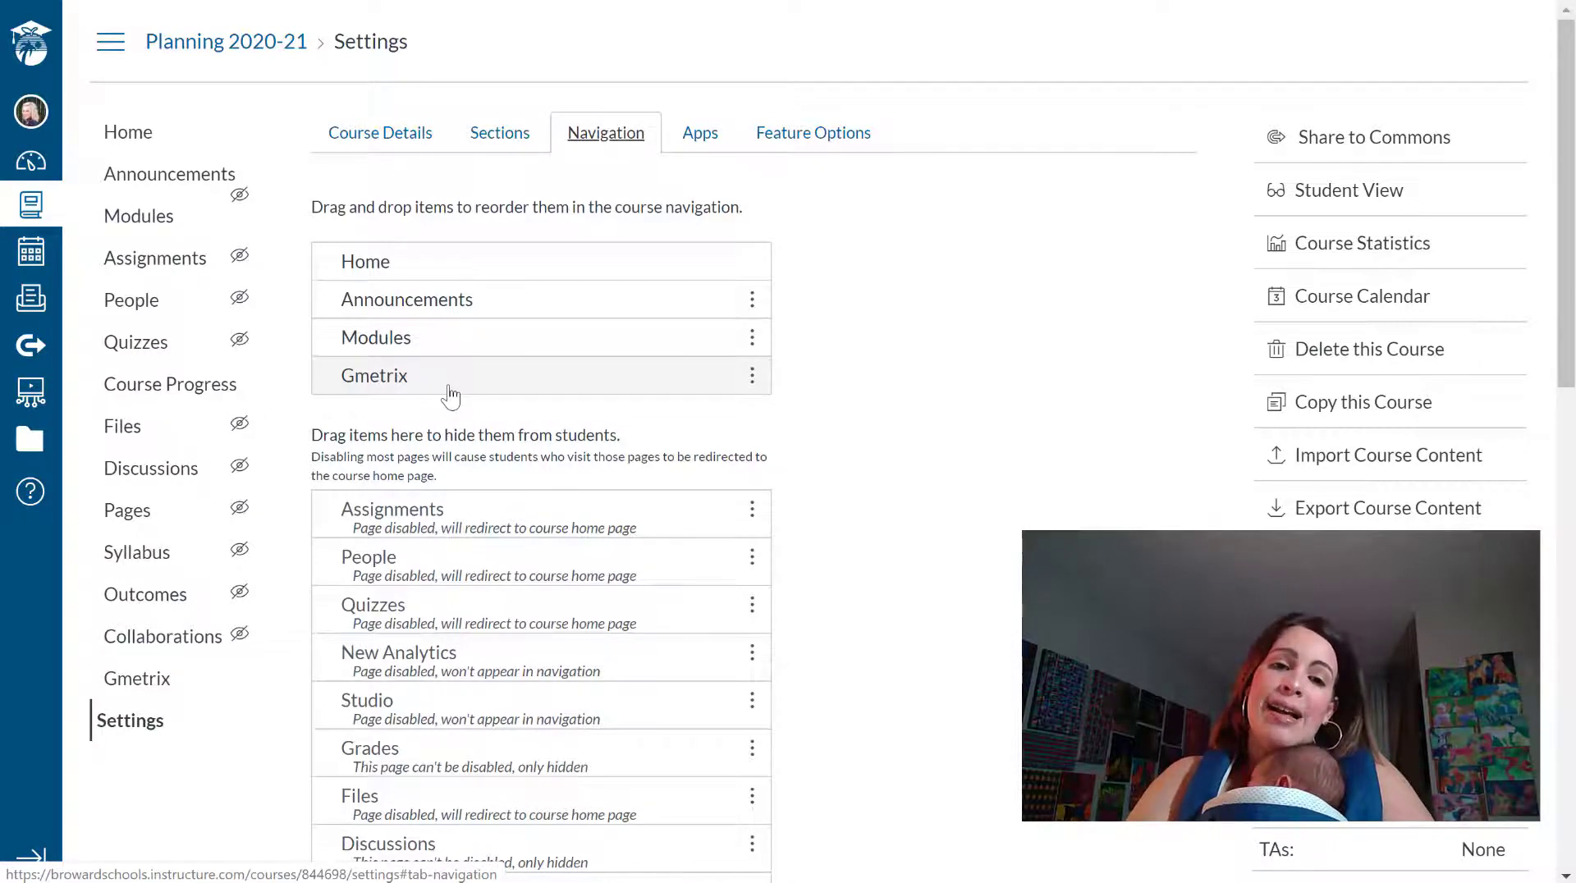
{"action": "left_click_drag", "start_coordinate": [451, 398], "coordinate": [446, 353]}
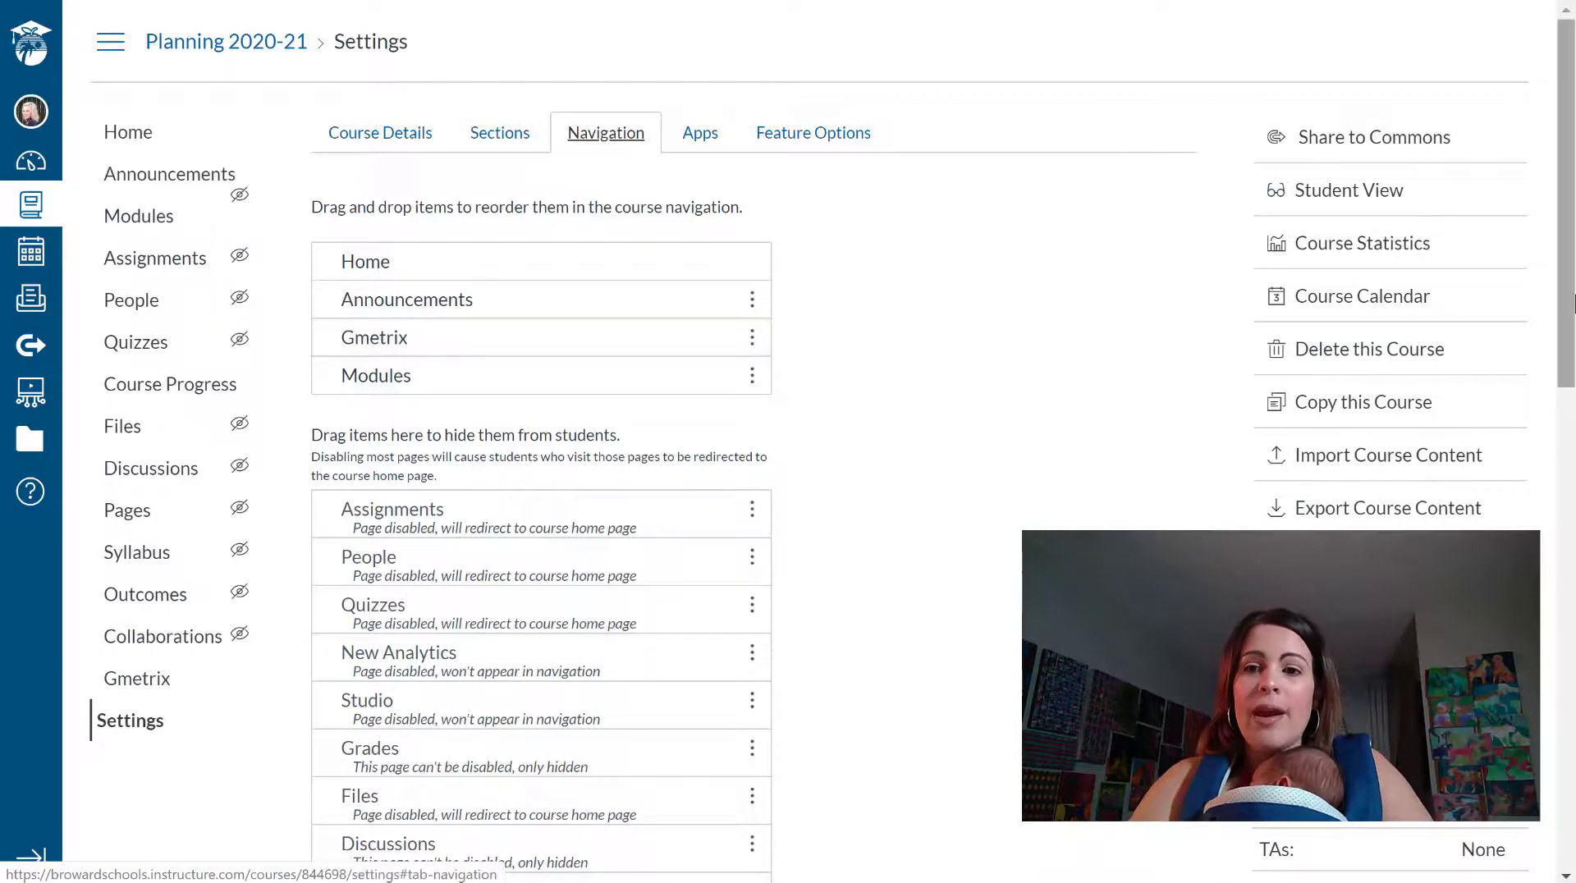
{"action": "left_click_drag", "start_coordinate": [1568, 327], "coordinate": [1573, 808]}
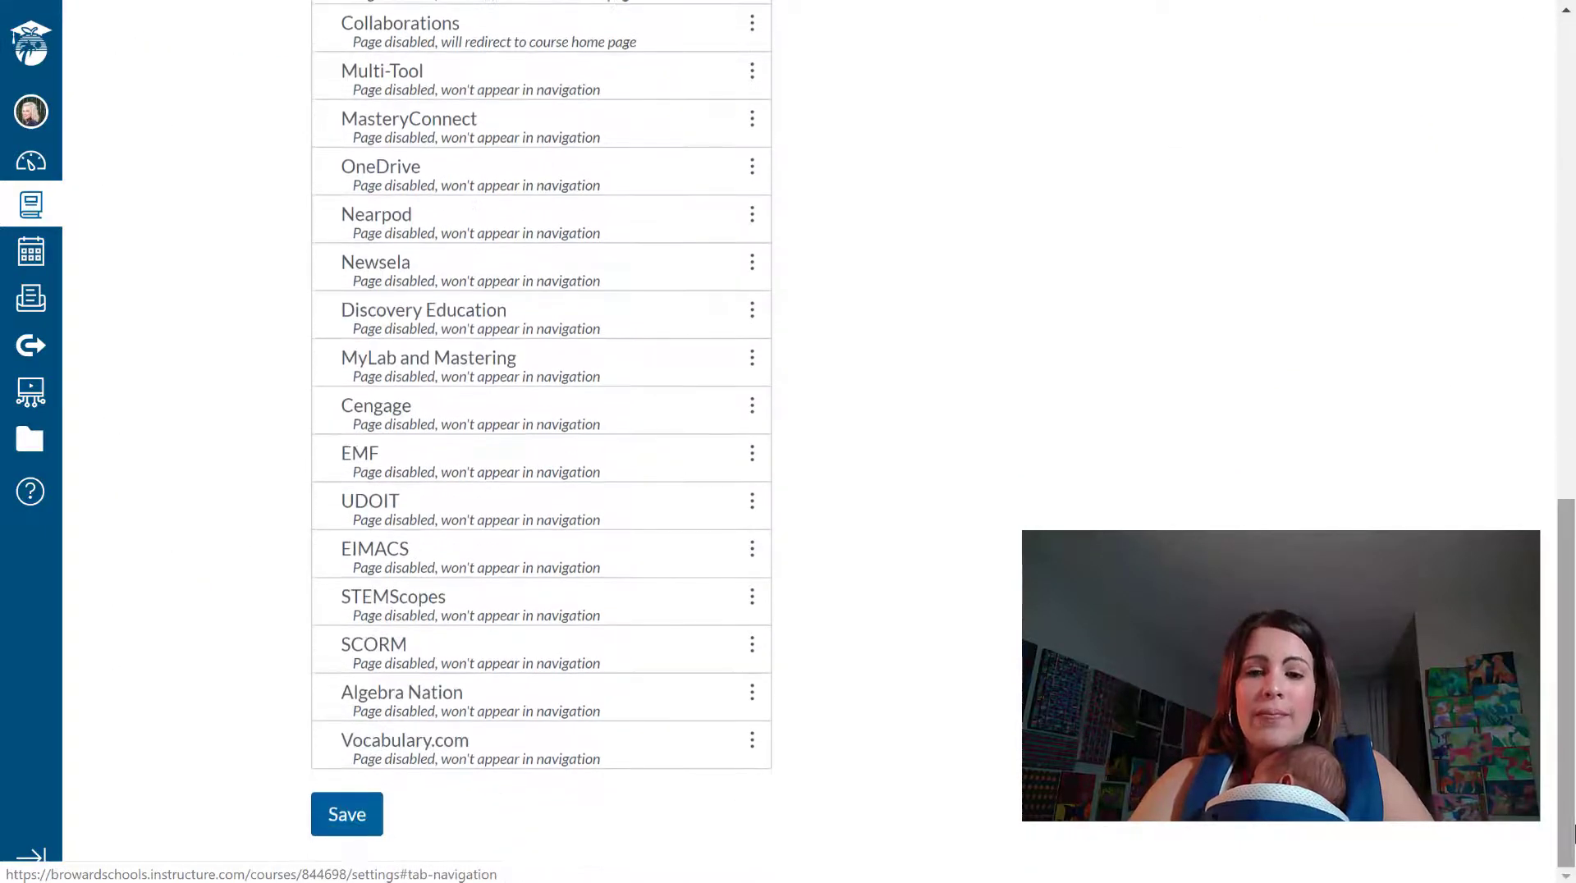
{"action": "left_click", "coordinate": [364, 817]}
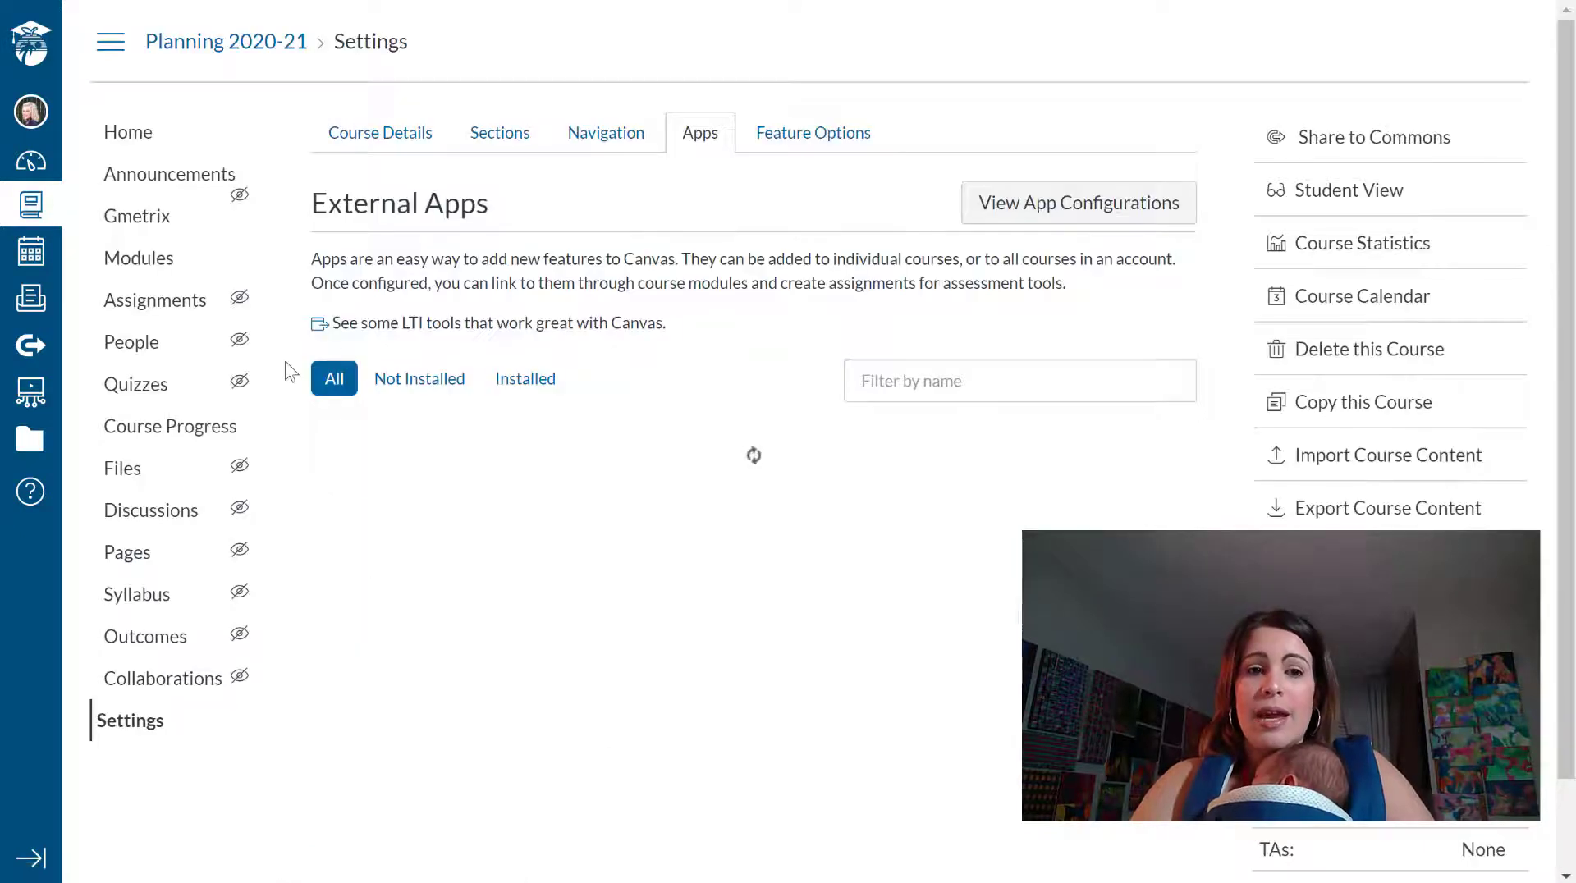
Load the Gmetrix login page from the course navigation menu.
{"action": "left_click", "coordinate": [138, 218]}
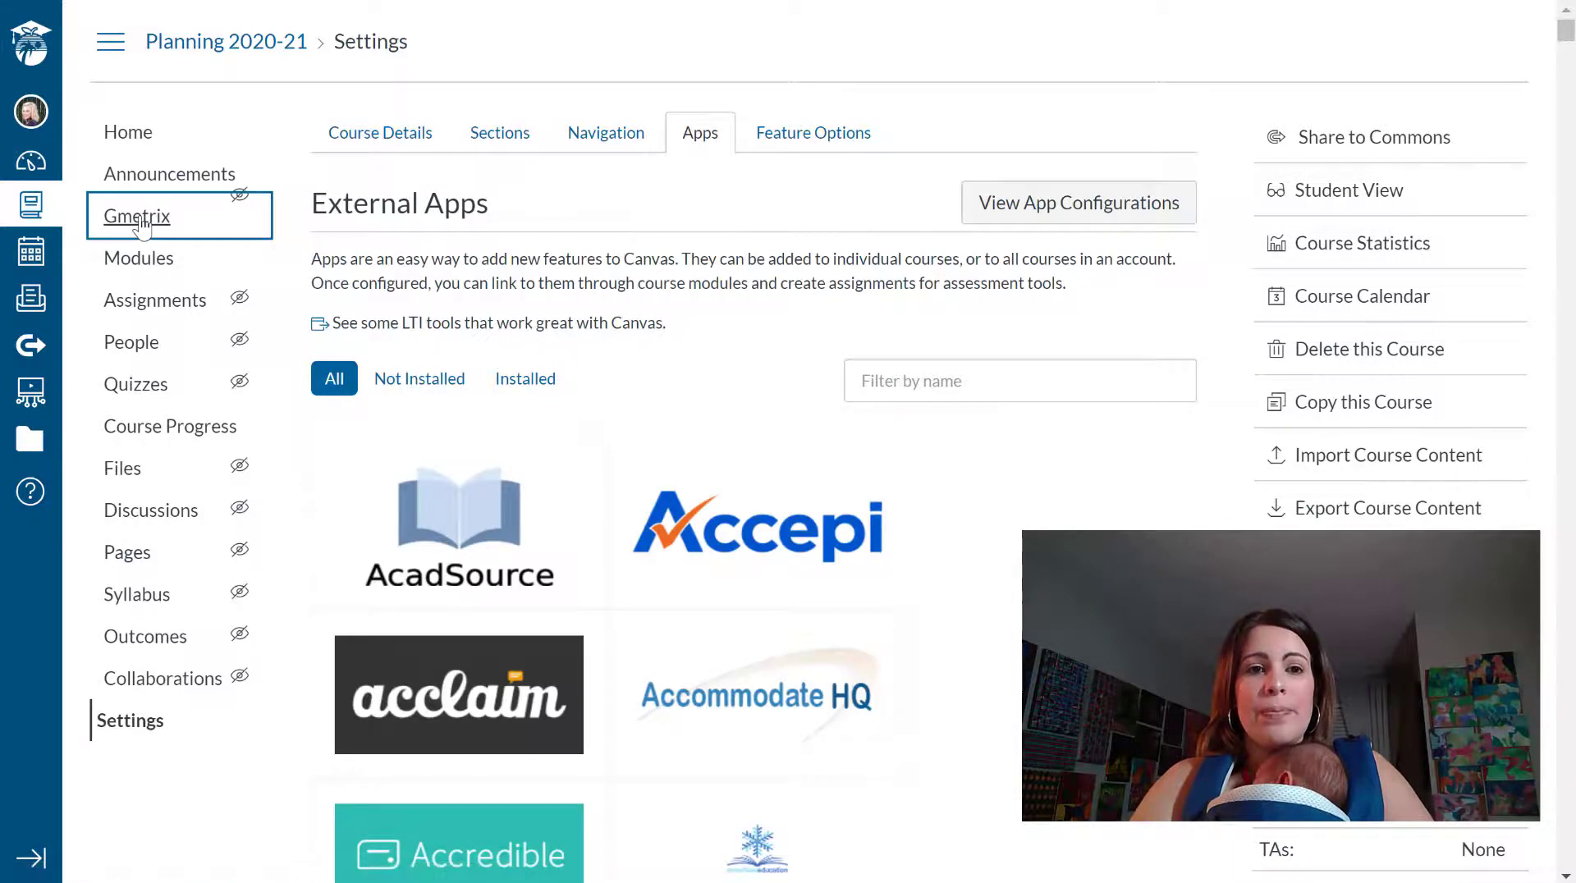